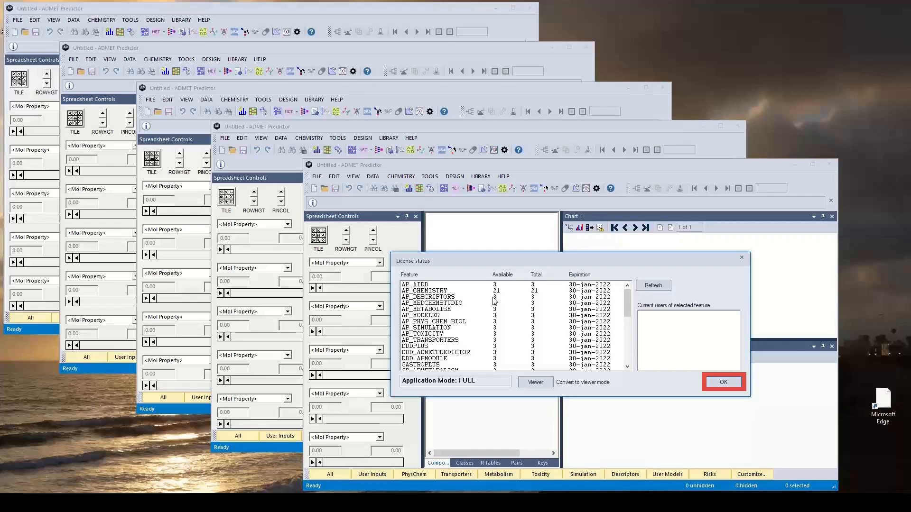
# Close the license status and open Enamine_Diversity_10560.sdf with ID as the compound identifier field
pyautogui.click(714, 383)
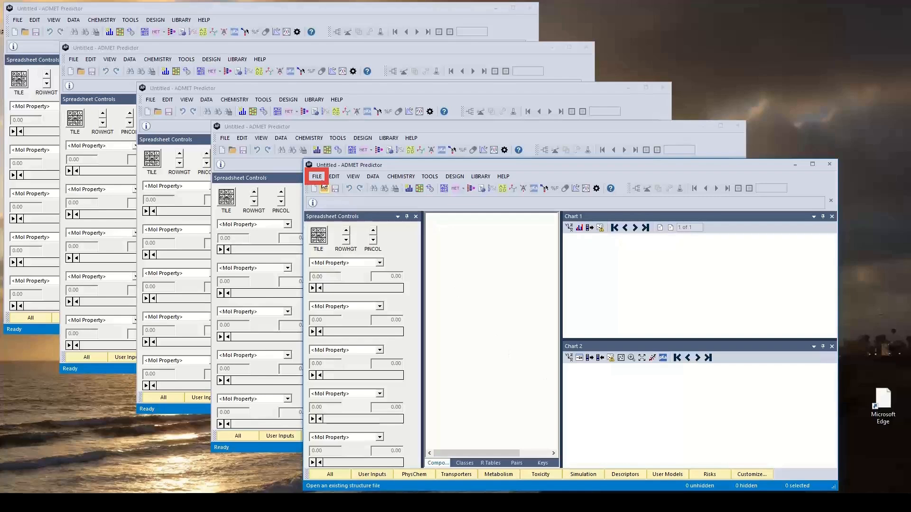
pyautogui.click(317, 176)
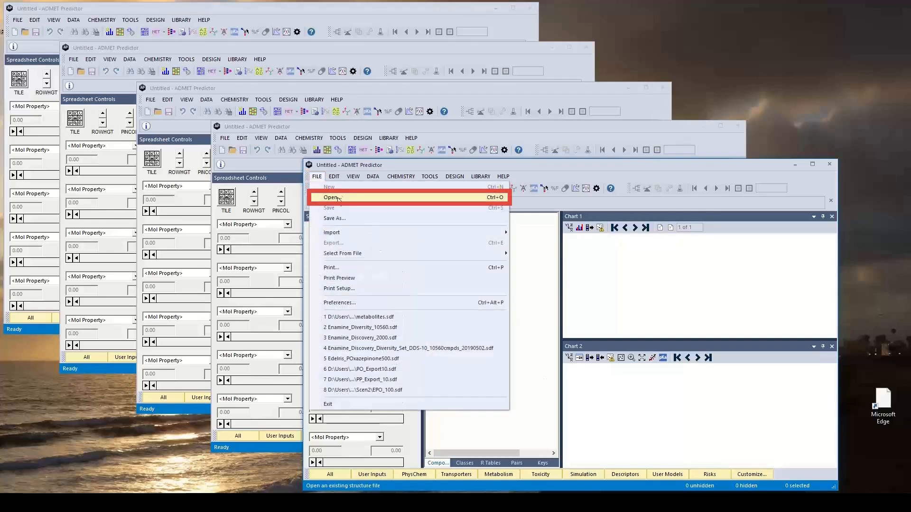
pyautogui.click(339, 199)
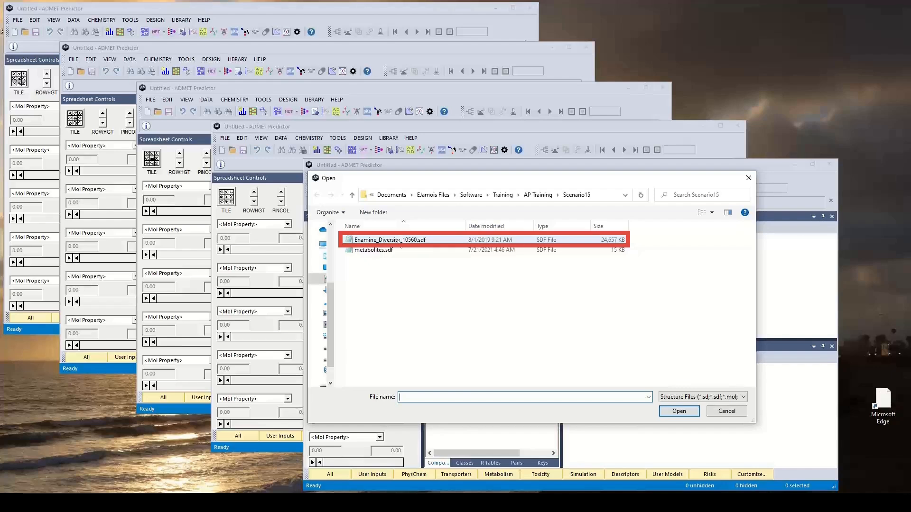
pyautogui.click(399, 241)
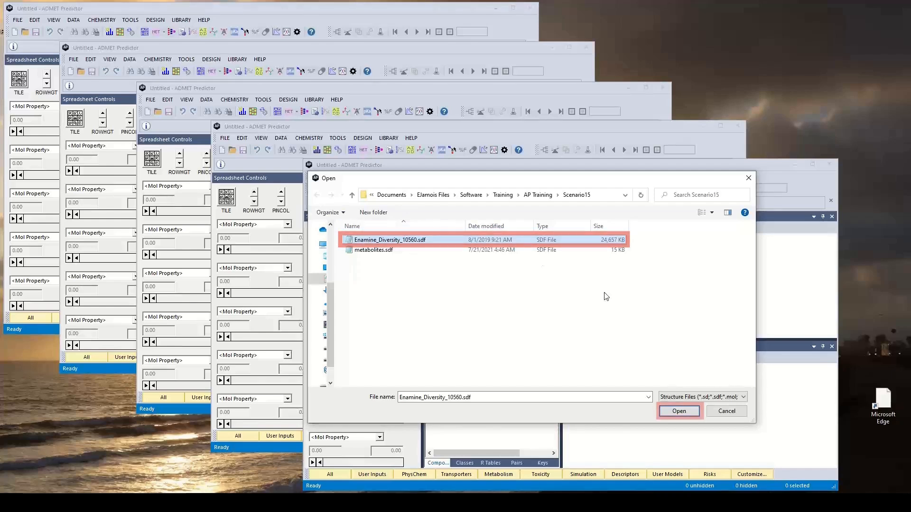
pyautogui.click(679, 412)
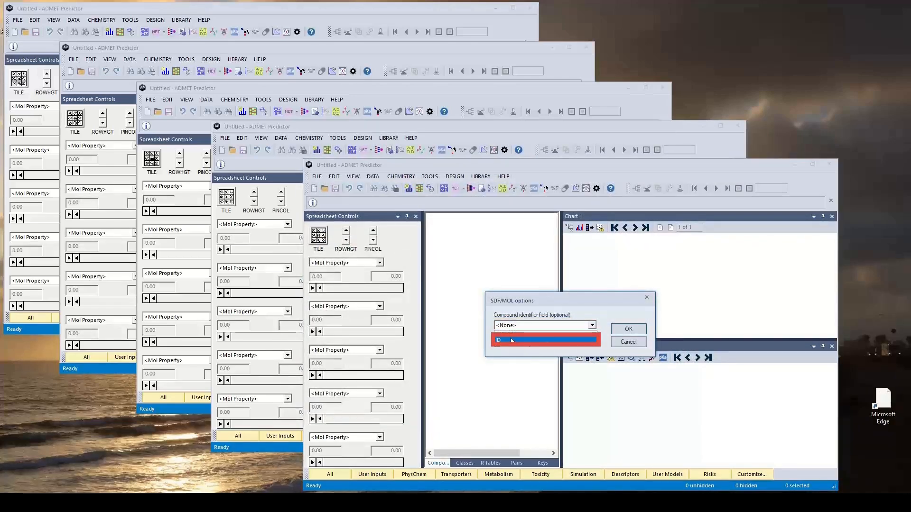
pyautogui.click(635, 329)
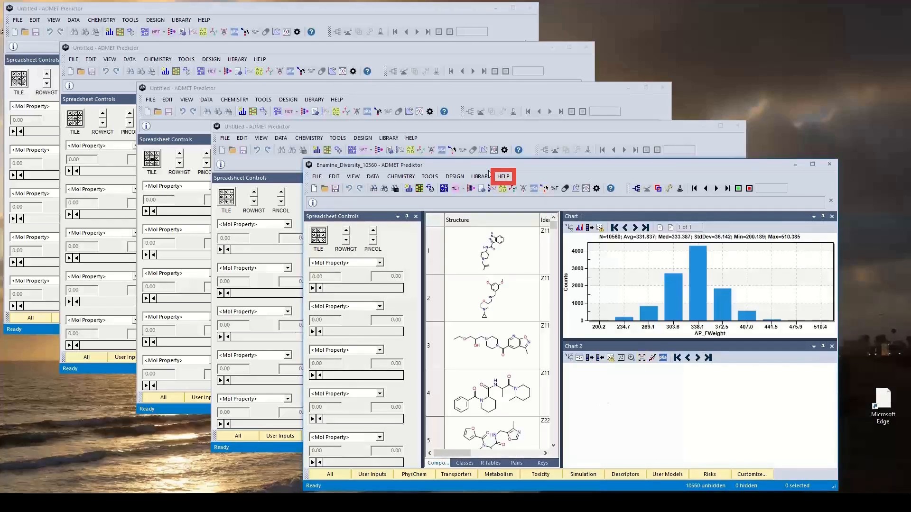
# View the license status and check the current users of AP_PHYS_CHEM_BIOL, AP_METABOLISM, AP_SIMULATION and AP_MODELER
pyautogui.click(504, 177)
pyautogui.click(531, 232)
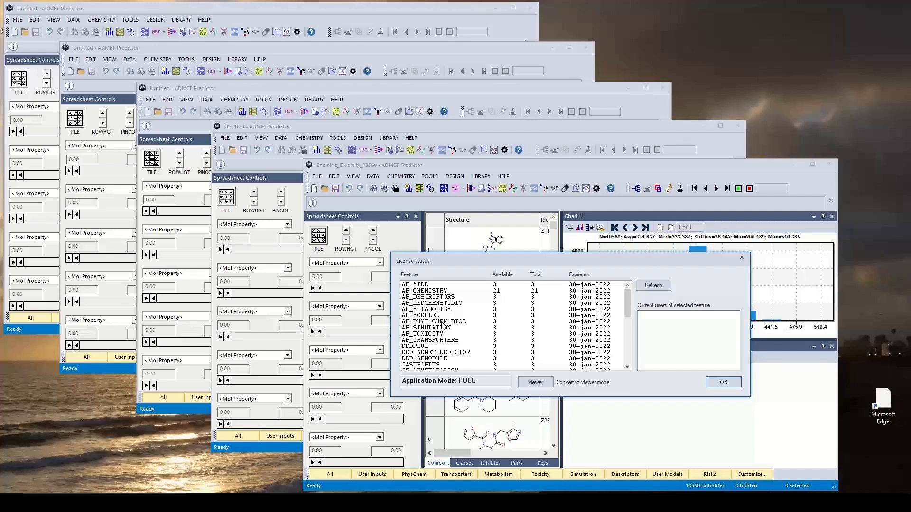
pyautogui.click(442, 322)
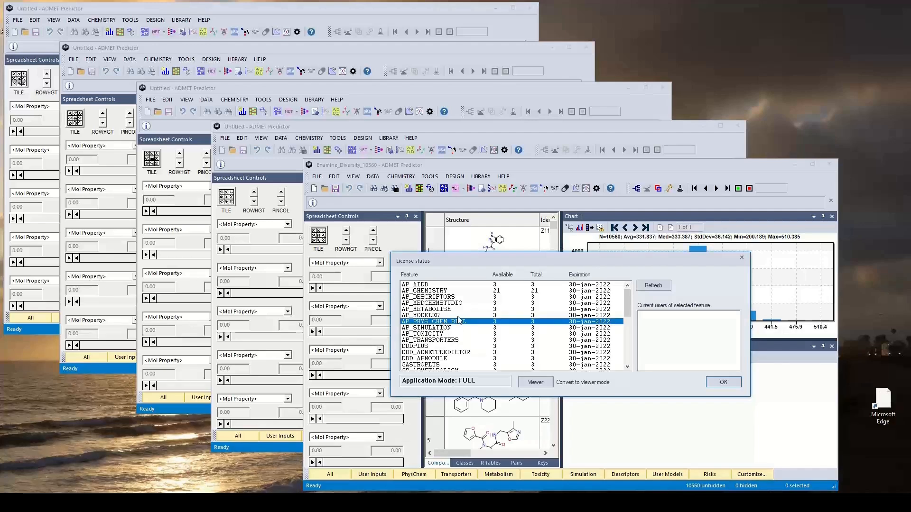
pyautogui.click(456, 309)
pyautogui.click(446, 328)
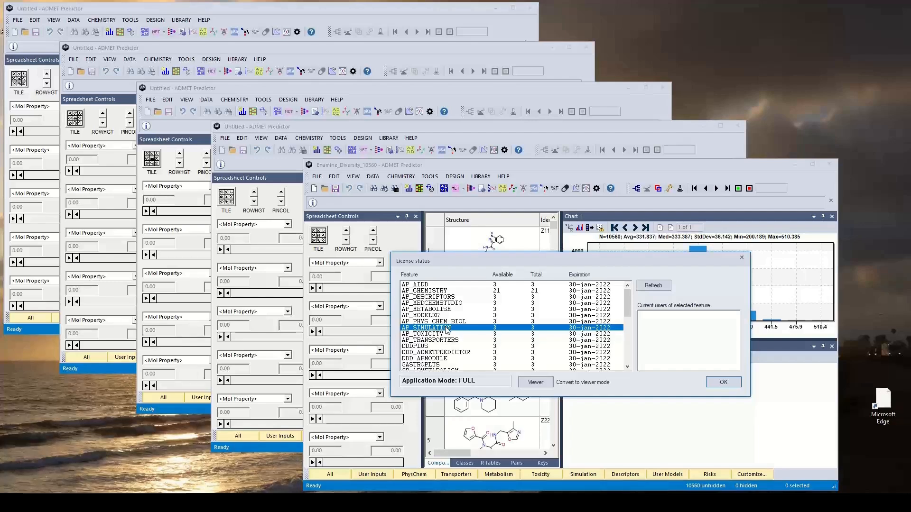
pyautogui.click(437, 311)
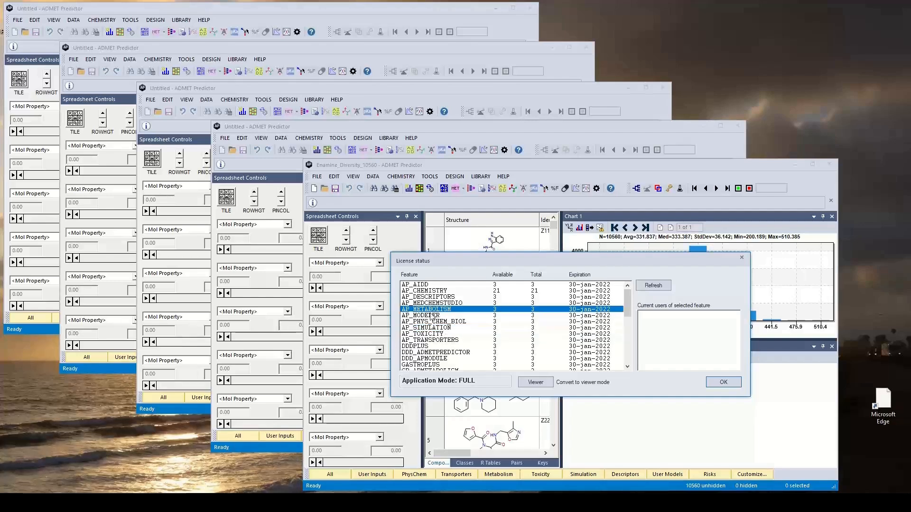
pyautogui.click(427, 316)
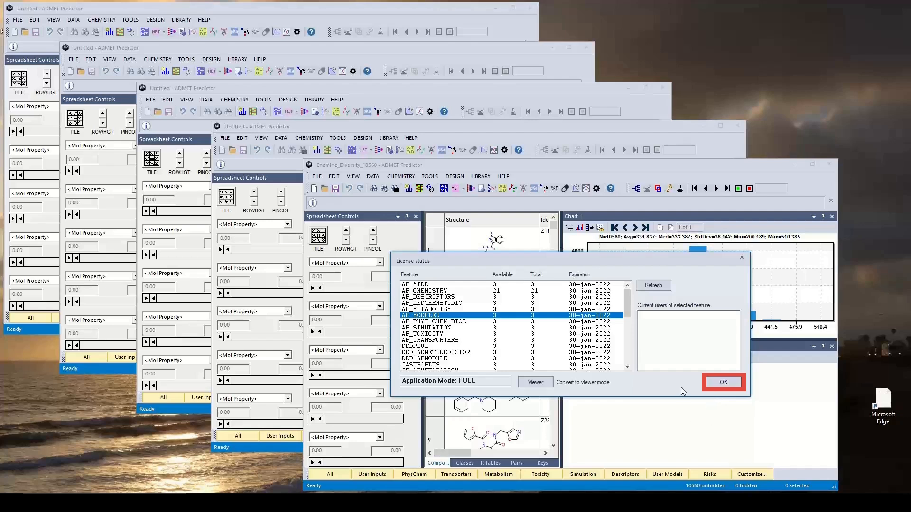
pyautogui.click(724, 384)
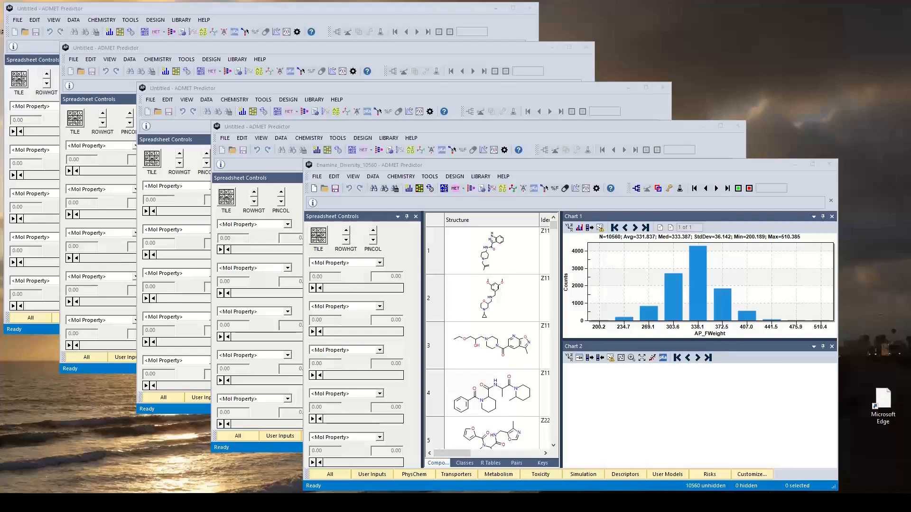
# Check the maximum number of processors used for computations in the advanced application preferences
pyautogui.click(317, 176)
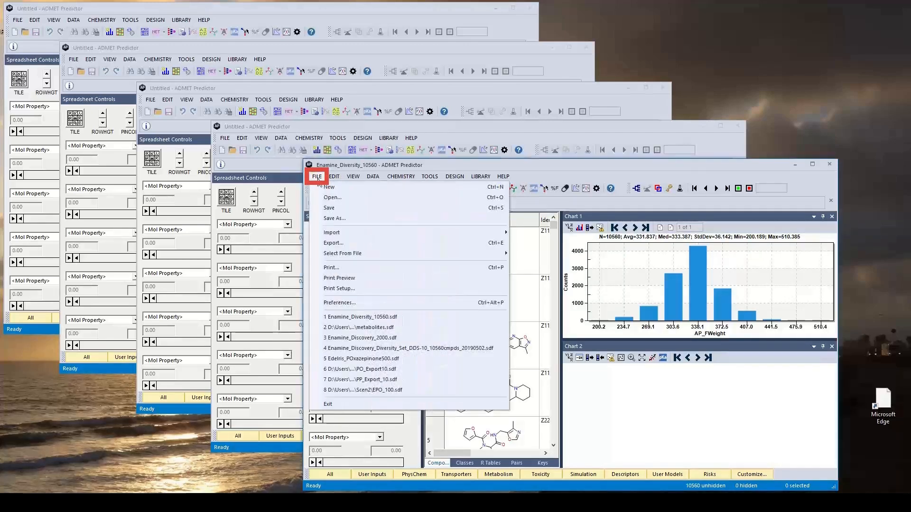
pyautogui.click(439, 303)
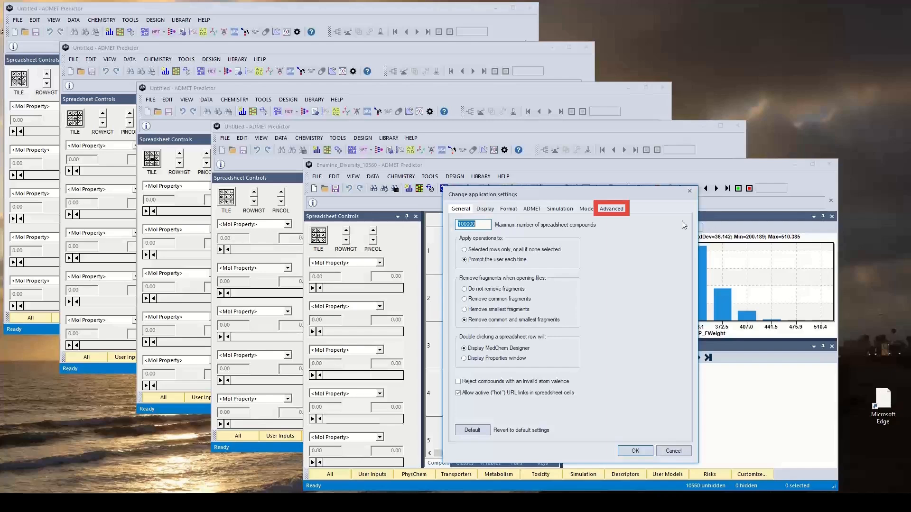
pyautogui.click(611, 209)
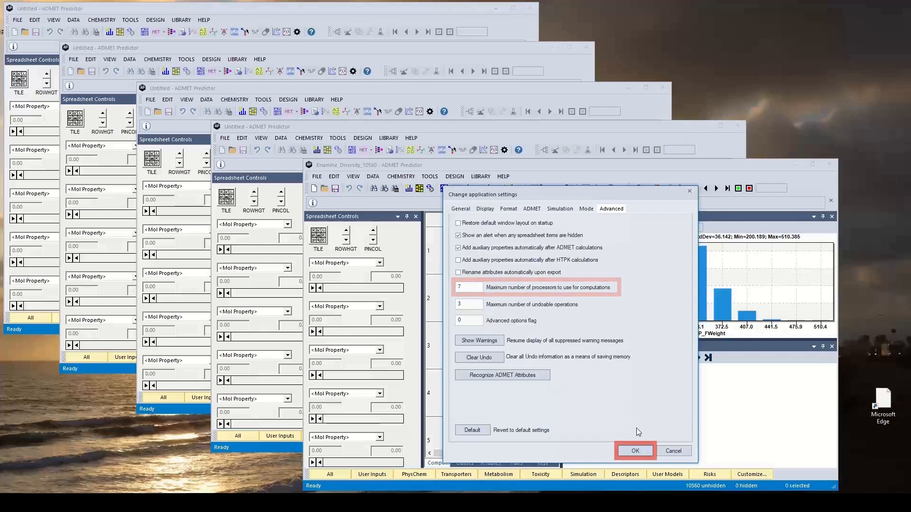
pyautogui.click(643, 451)
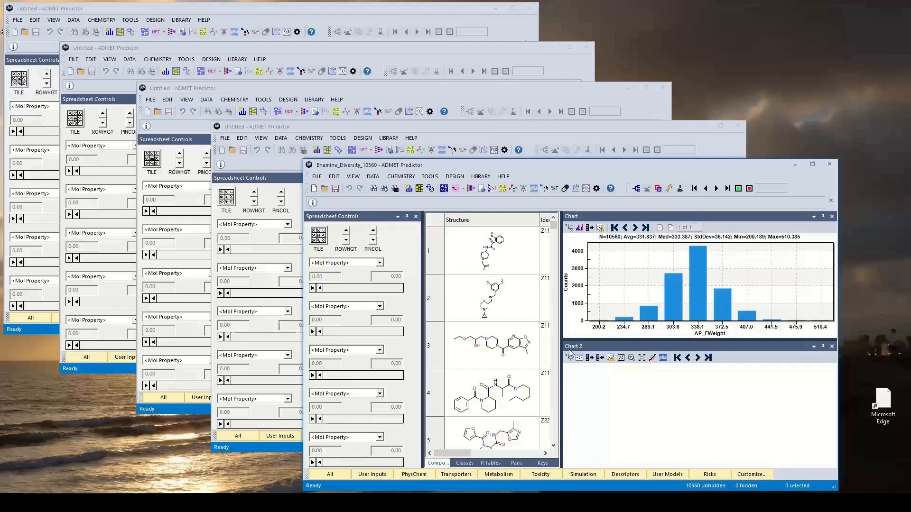
pyautogui.click(373, 178)
pyautogui.click(381, 188)
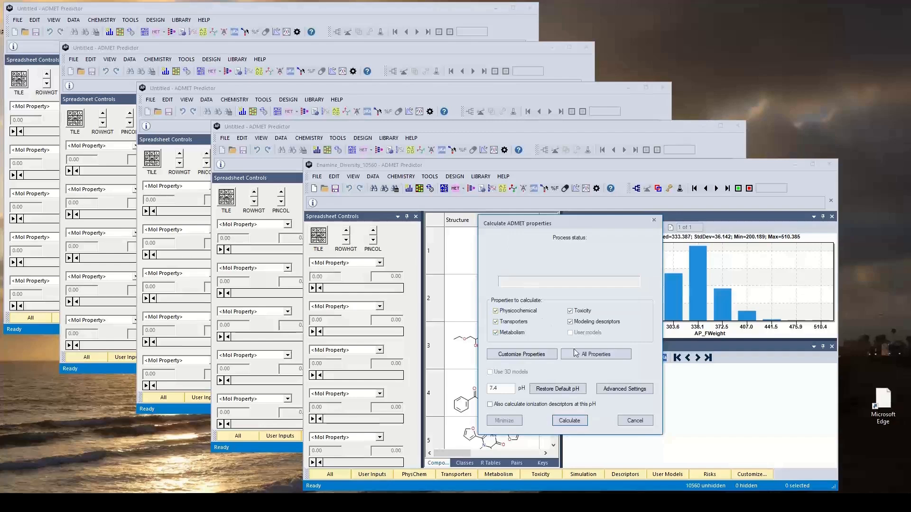
pyautogui.click(635, 420)
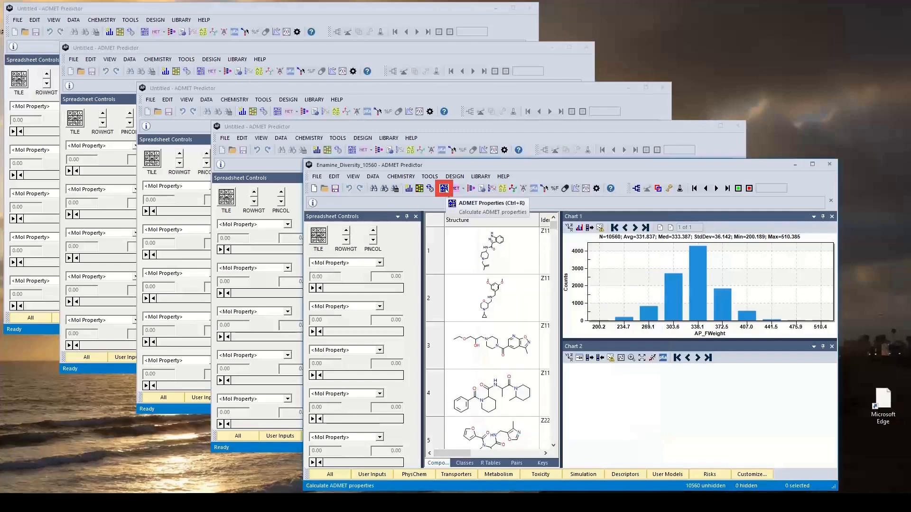
# Calculate the physicochemical, transporter, metabolism, toxicity and modeling descriptor properties for the Enamine compounds at pH 7.4
pyautogui.click(444, 188)
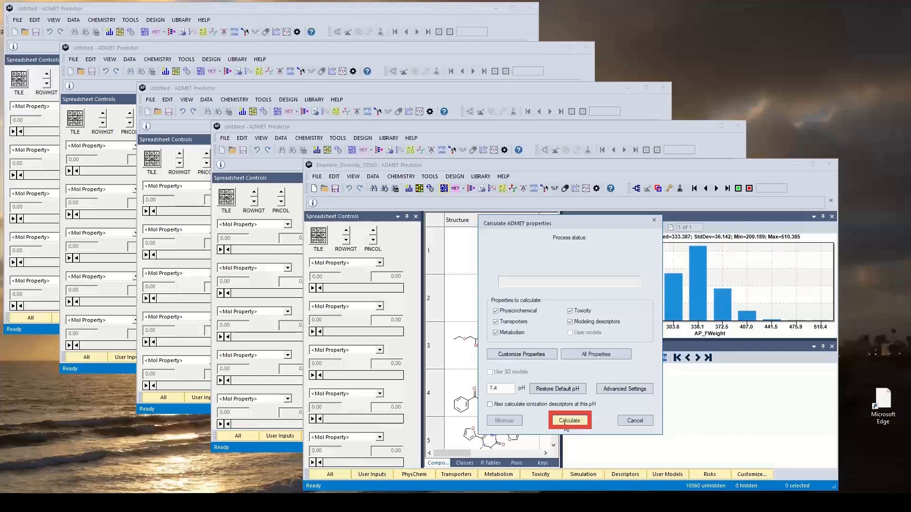
pyautogui.click(569, 421)
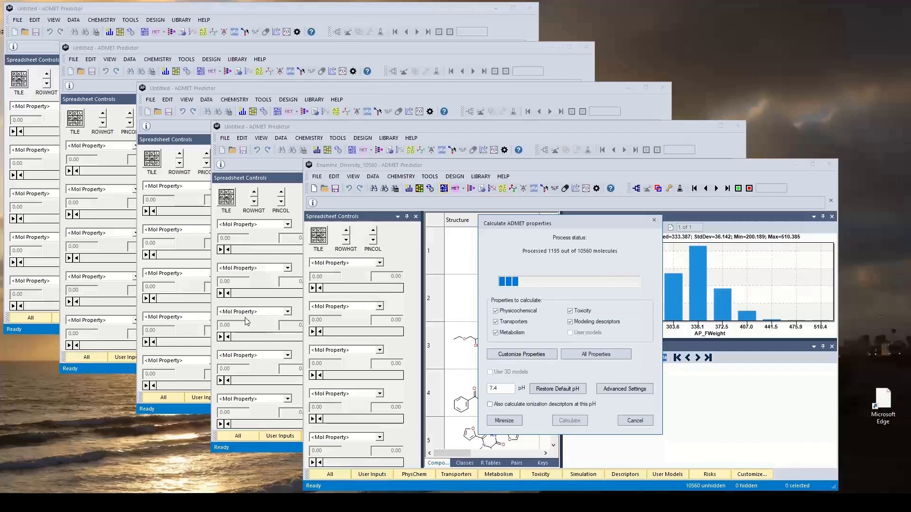
# In the empty session directly behind, examine the license status and current users of AP_METABOLISM, AP_PHYS_CHEM_BIOL, AP_TOXICITY and AP_SIMULATION
pyautogui.click(425, 129)
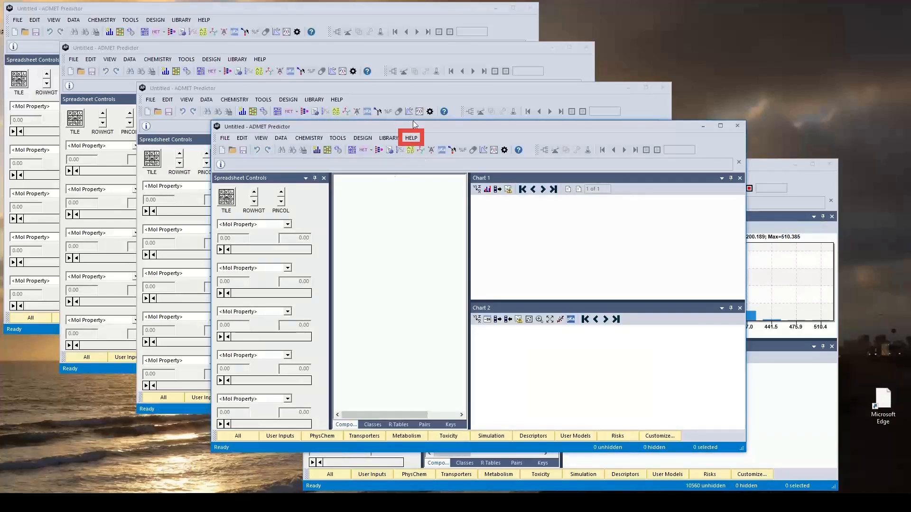
pyautogui.click(412, 138)
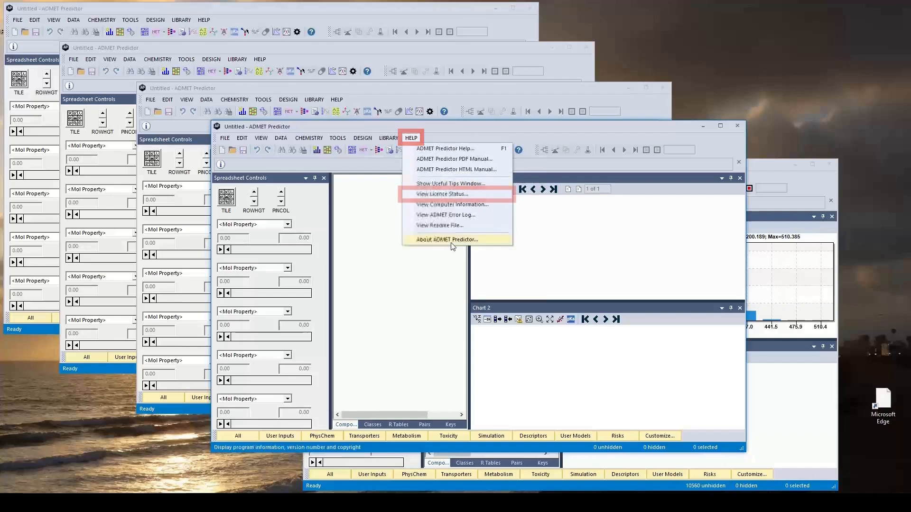
pyautogui.click(438, 195)
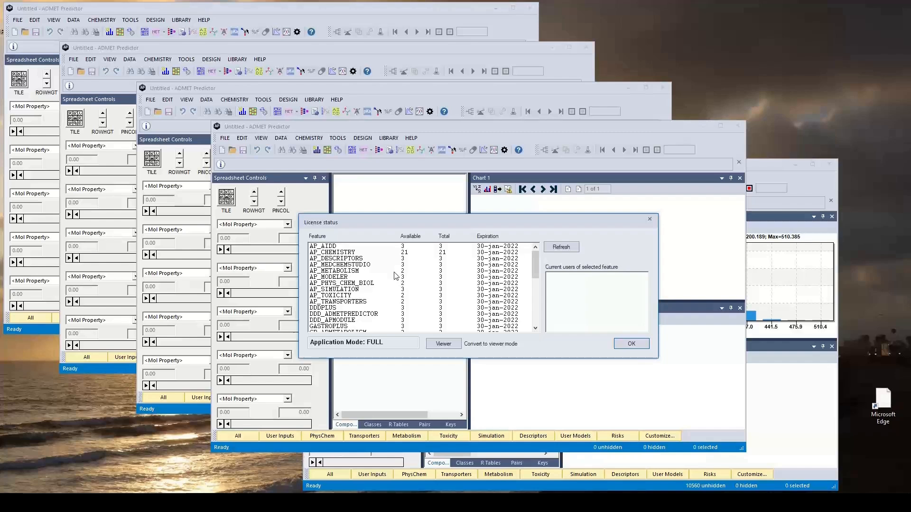
pyautogui.click(394, 273)
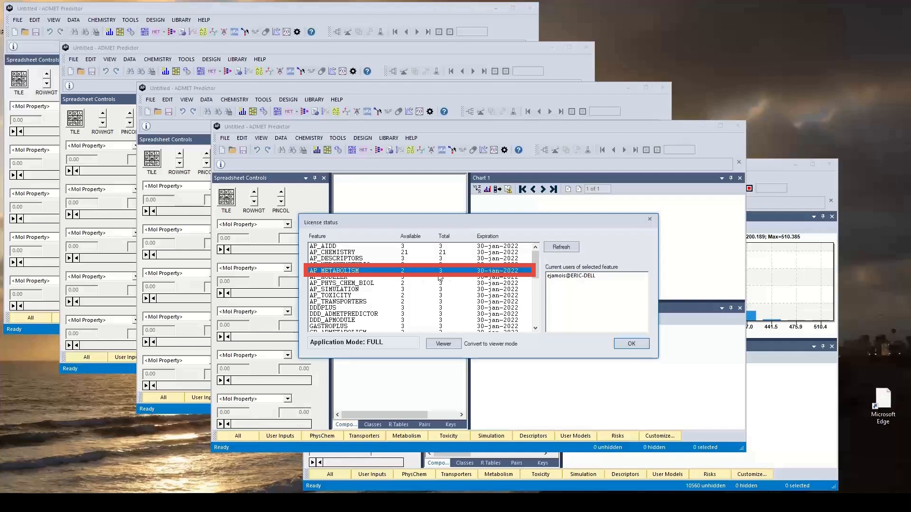
pyautogui.click(394, 284)
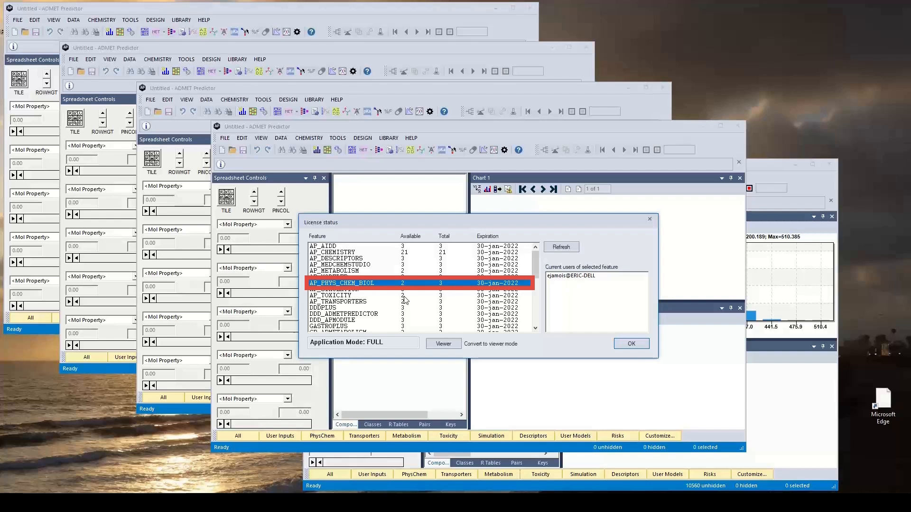
pyautogui.click(404, 296)
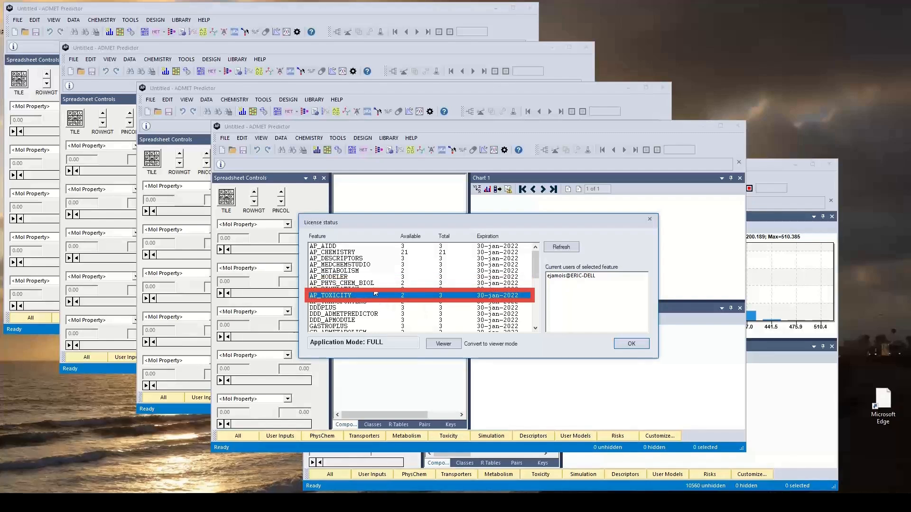
pyautogui.click(374, 289)
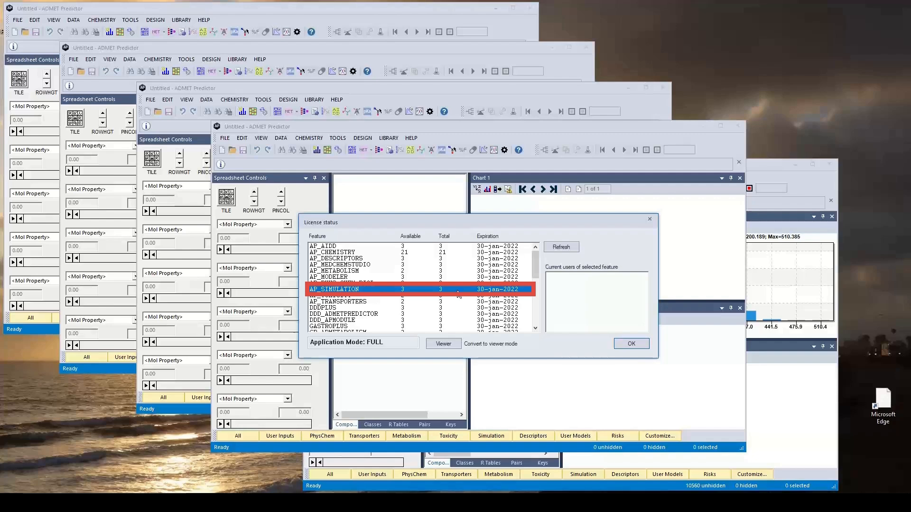
pyautogui.click(412, 295)
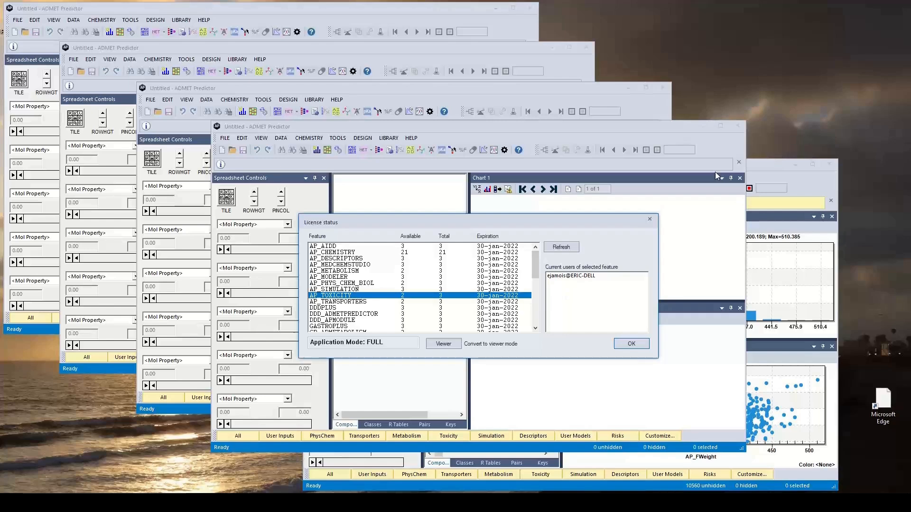
pyautogui.click(629, 345)
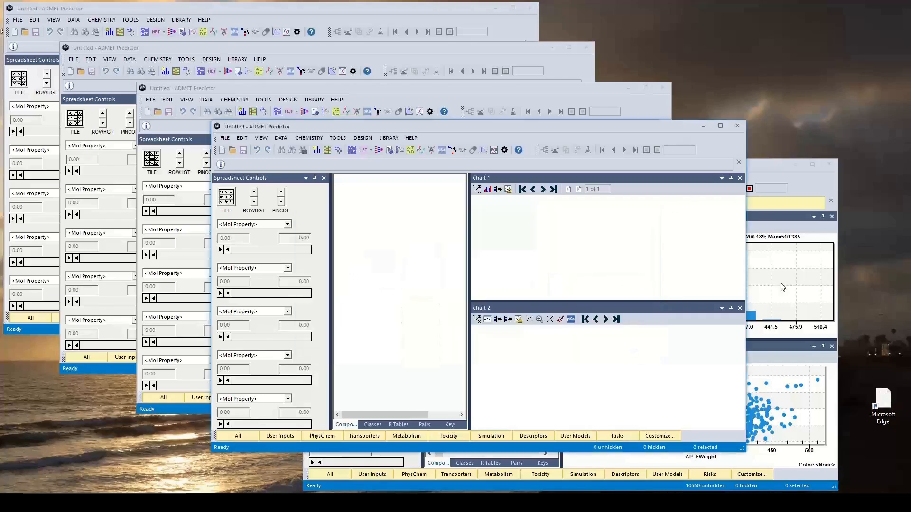
# Return to the Enamine_Diversity_10560 session and check the current users of AP_METABOLISM in its license status
pyautogui.click(765, 164)
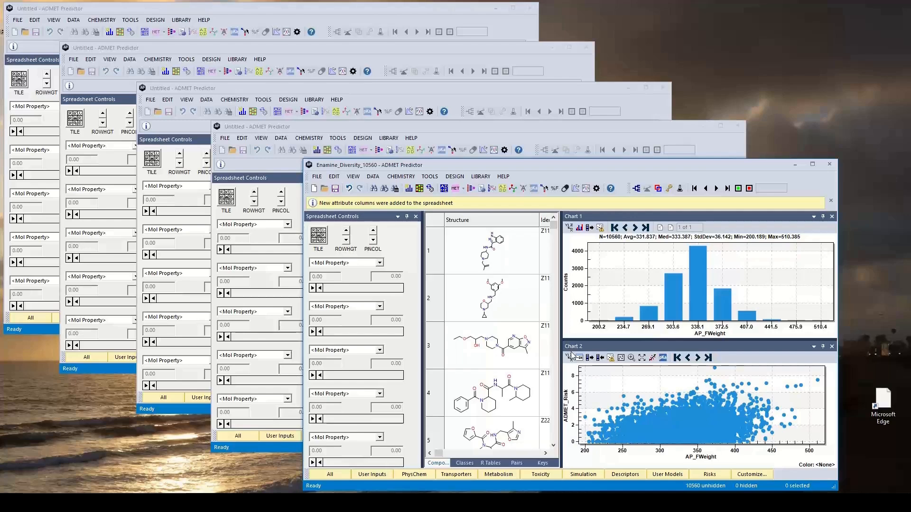
pyautogui.click(503, 176)
pyautogui.click(535, 233)
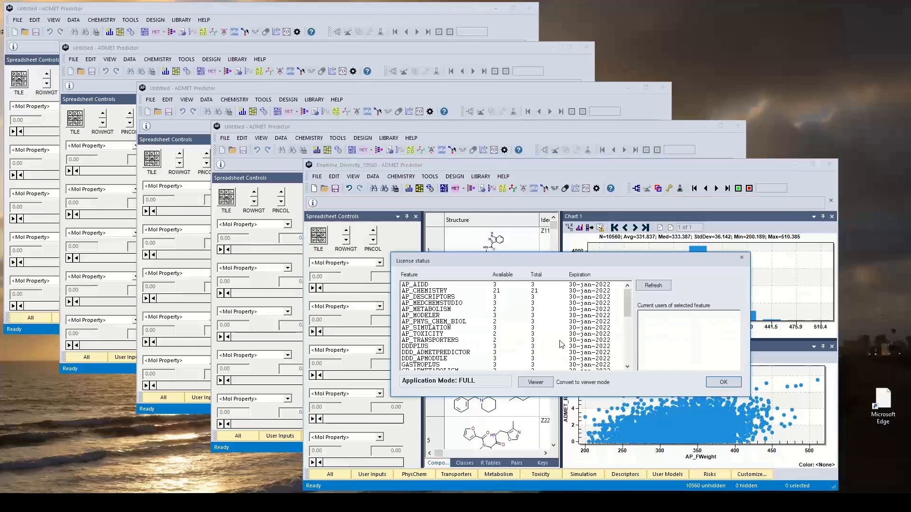
pyautogui.click(515, 311)
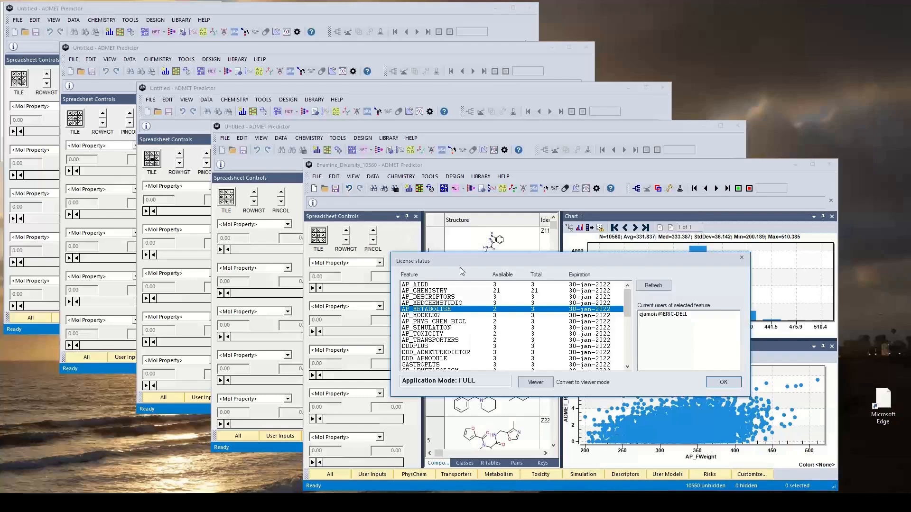
# Convert the Enamine_Diversity_10560 session to viewer mode and check the license availability of AP_METABOLISM and AP_PHYS_CHEM_BIOL
pyautogui.click(540, 383)
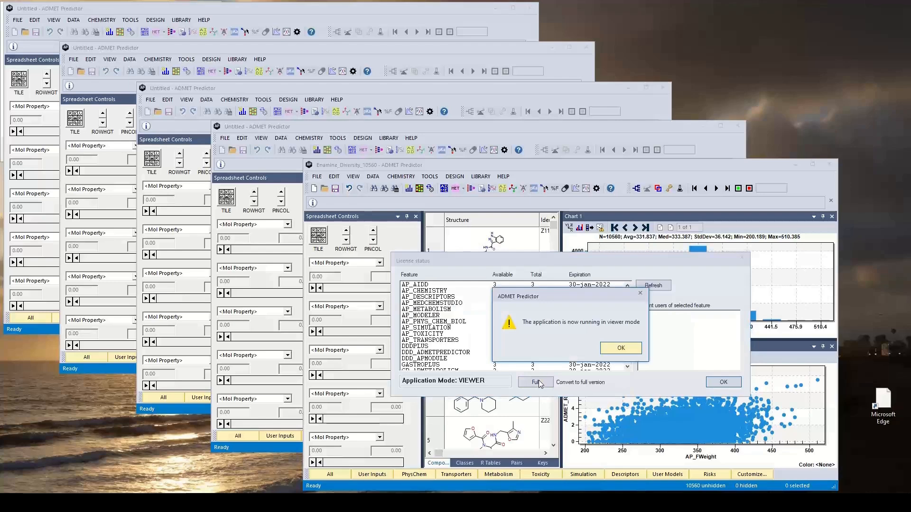
pyautogui.click(621, 350)
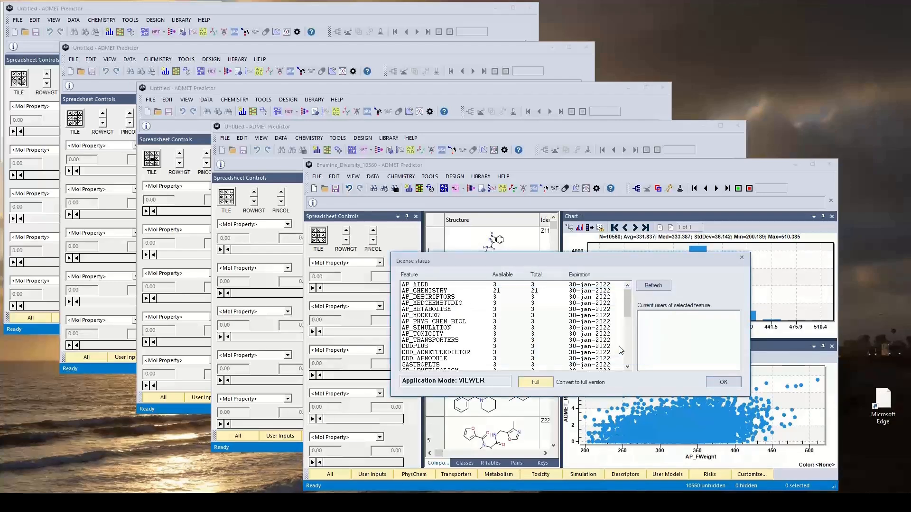
pyautogui.click(497, 311)
pyautogui.click(498, 323)
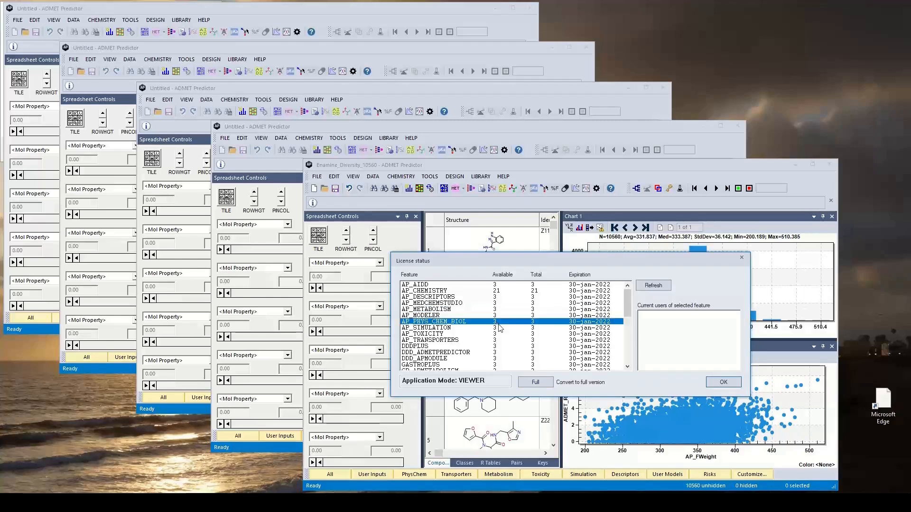
# Recheck AP_METABOLISM and AP_PHYS_CHEM_BIOL for current users in viewer mode, and close the license status
pyautogui.click(505, 309)
pyautogui.click(499, 326)
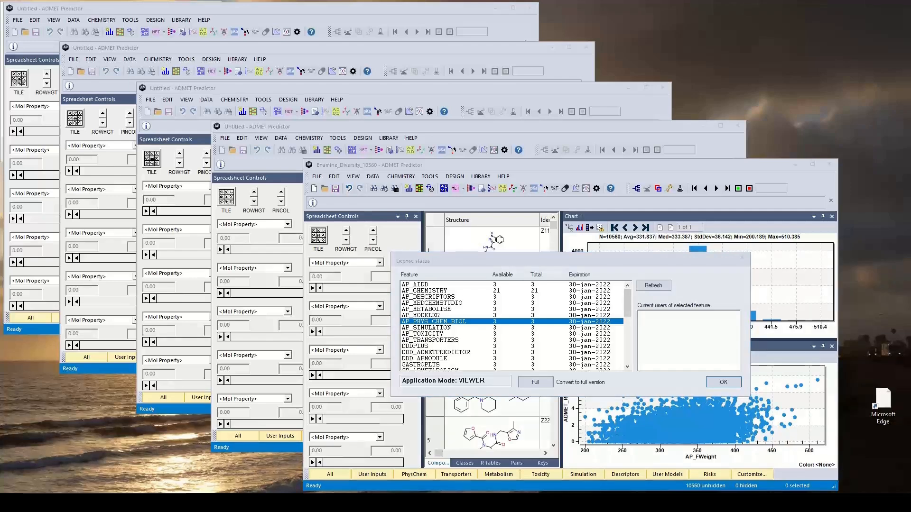
pyautogui.click(724, 382)
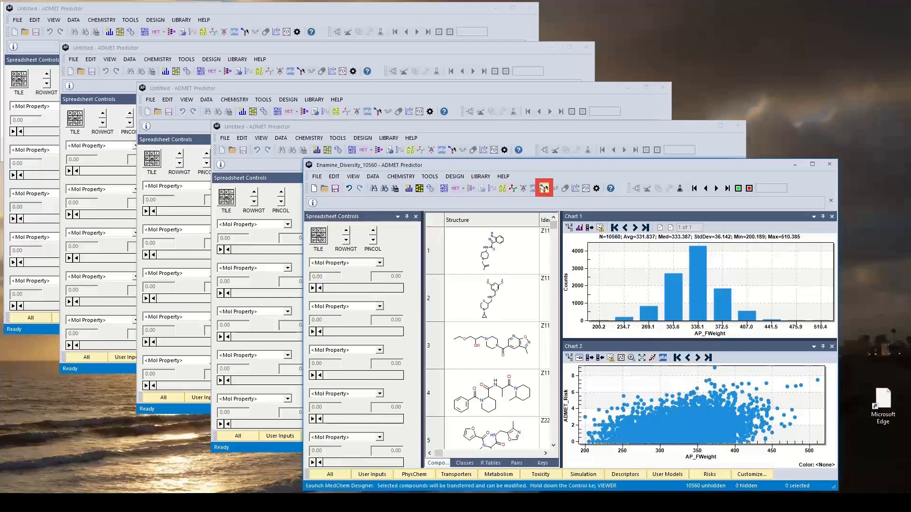
# Launch MedChem Designer from the viewer-mode session and load the structures from Enamine_Diversity_10560.sdf
pyautogui.click(545, 189)
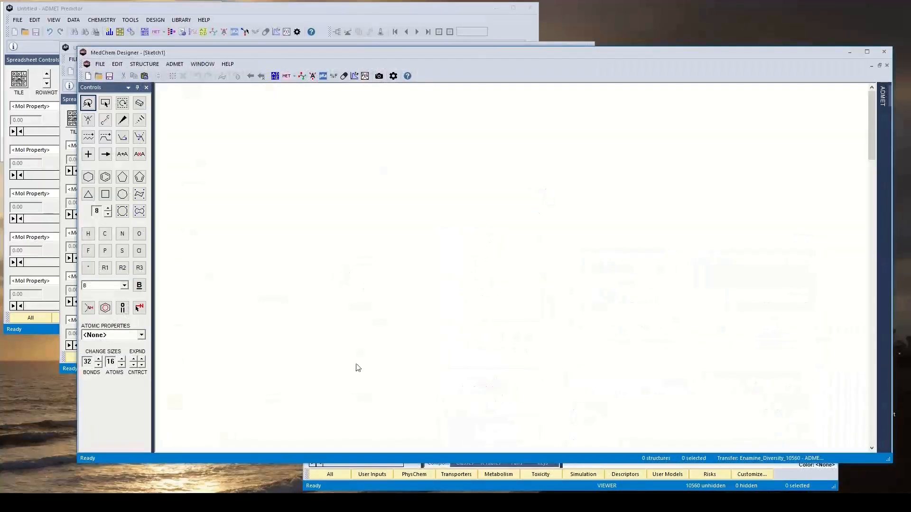
pyautogui.moveTo(423, 59); pyautogui.dragTo(434, 64)
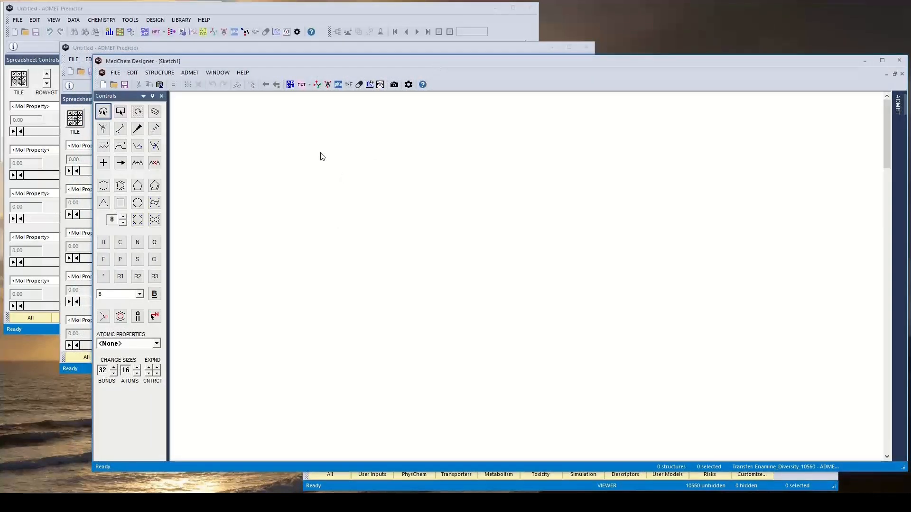
pyautogui.click(116, 74)
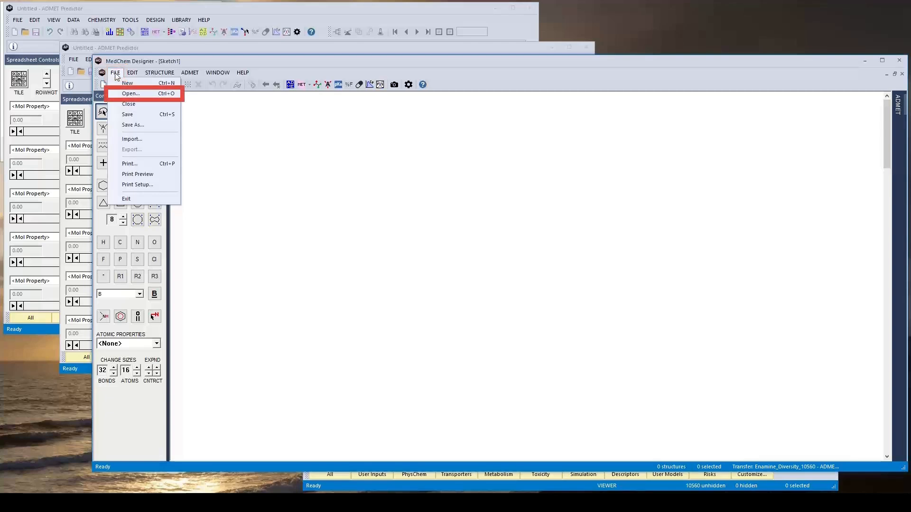
pyautogui.click(131, 94)
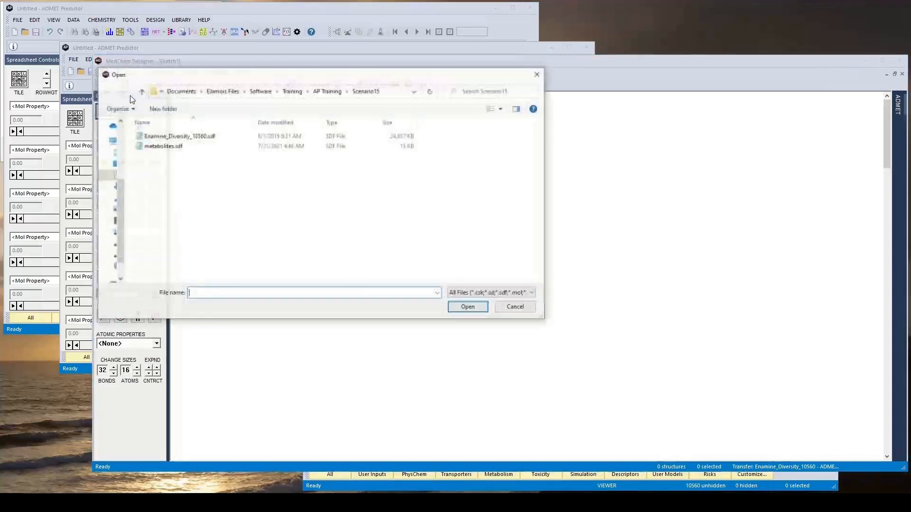
pyautogui.click(189, 137)
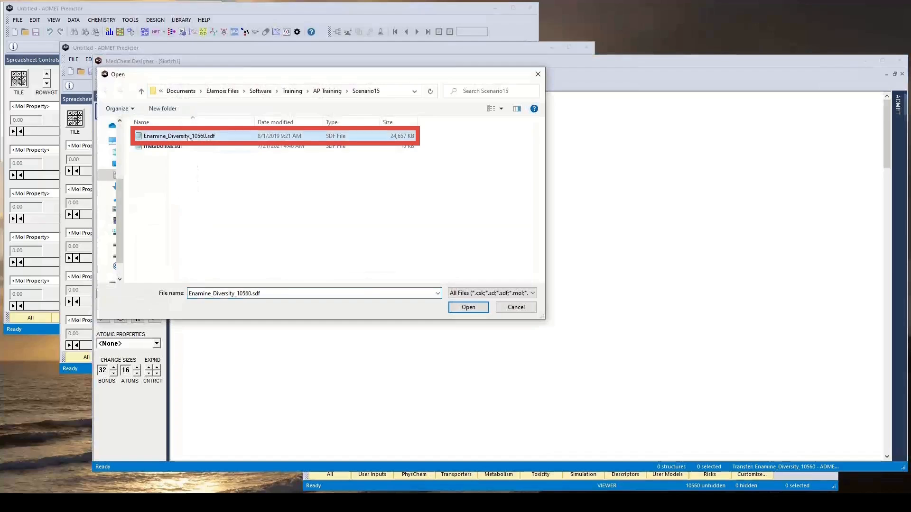
pyautogui.click(465, 308)
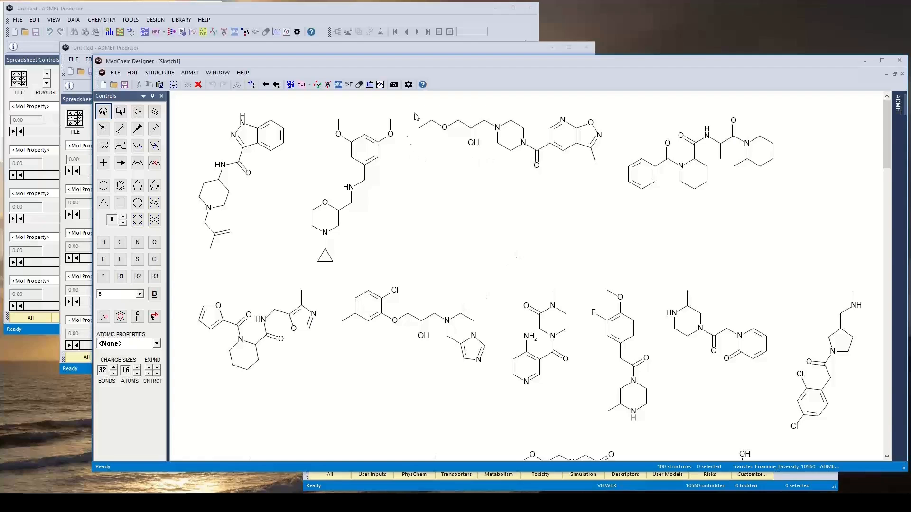
# Review which ADMET properties MedChem Designer is set to calculate and accept the settings unchanged
pyautogui.click(408, 85)
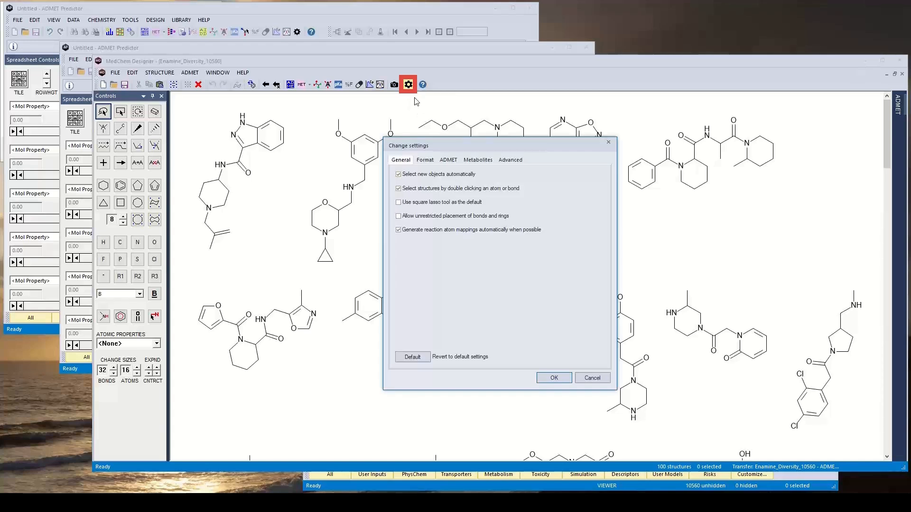
pyautogui.click(450, 160)
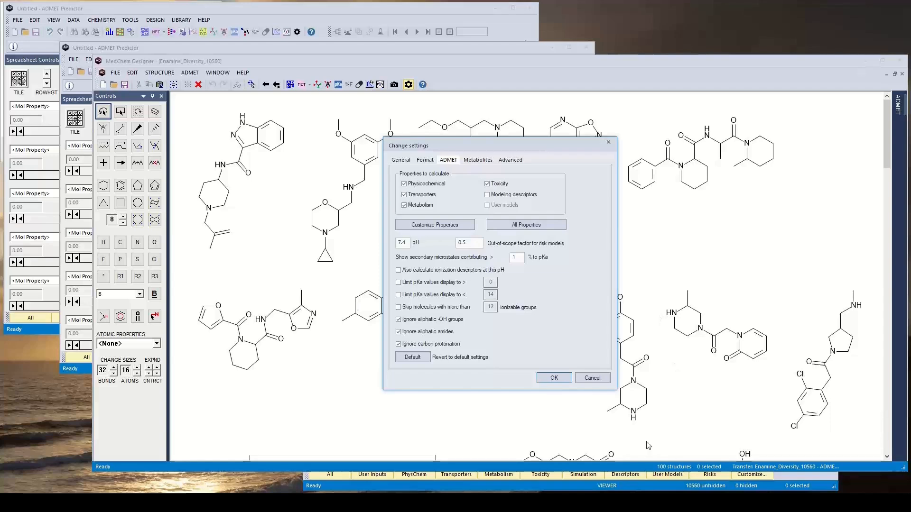
pyautogui.click(555, 378)
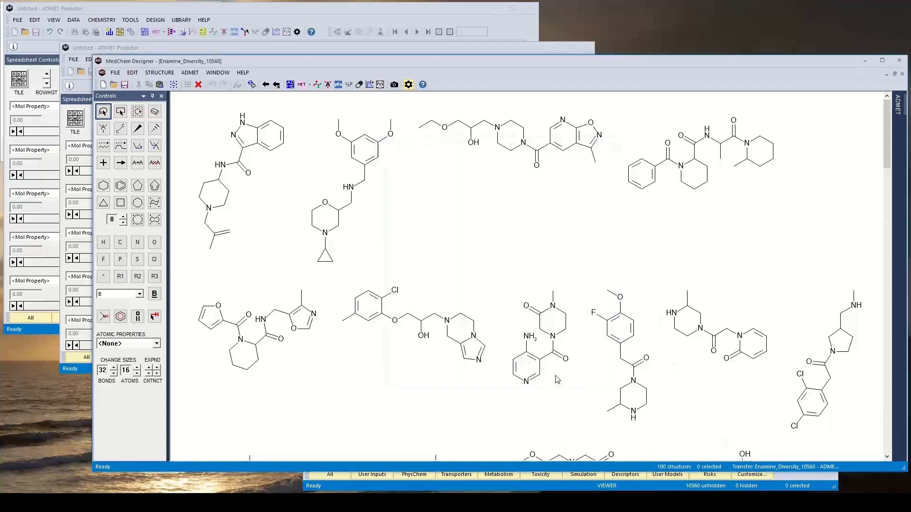
# Calculate the ADMET properties for the loaded structures, processing only the valid ones
pyautogui.click(291, 85)
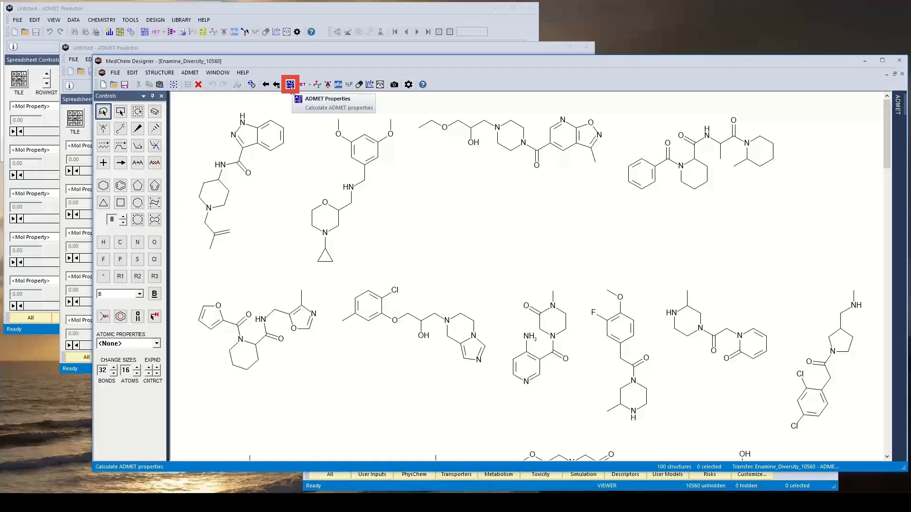
pyautogui.click(290, 86)
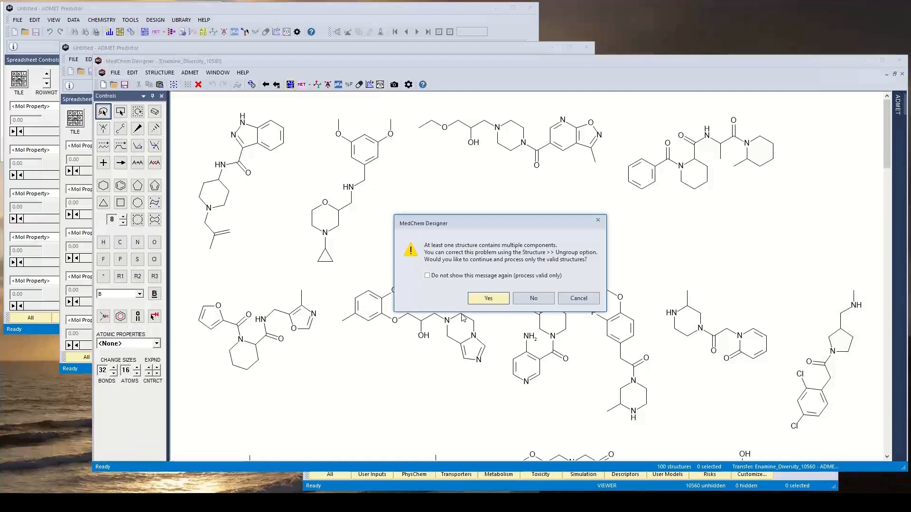
pyautogui.click(489, 300)
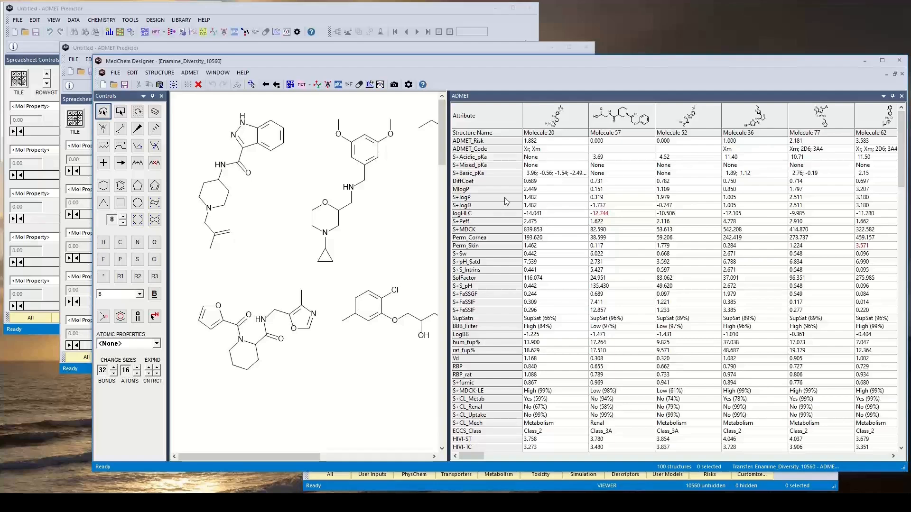
pyautogui.moveTo(505, 243)
# In the empty ADMET Predictor session directly behind, check the license status of AP_PHYS_CHEM_BIOL, AP_METABOLISM and AP_SIMULATION, and return to MedChem Designer
pyautogui.click(288, 49)
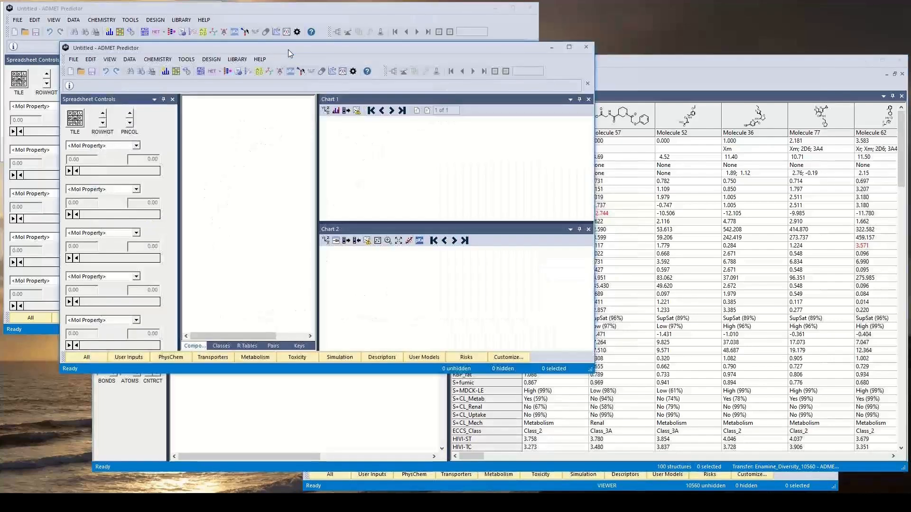
pyautogui.click(261, 60)
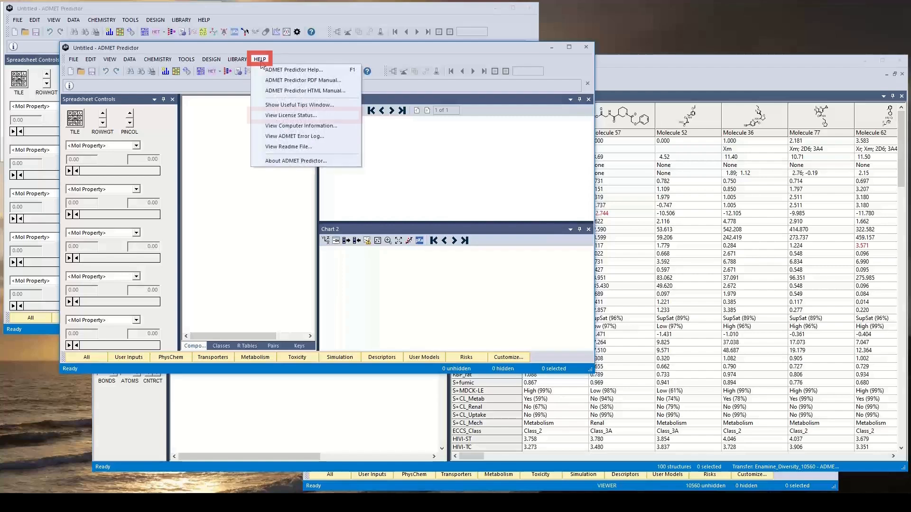
pyautogui.click(282, 115)
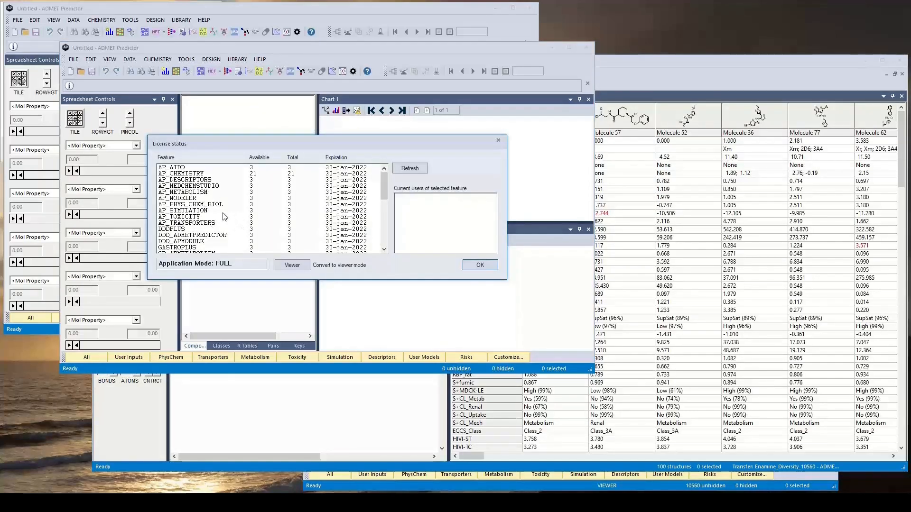
pyautogui.click(199, 204)
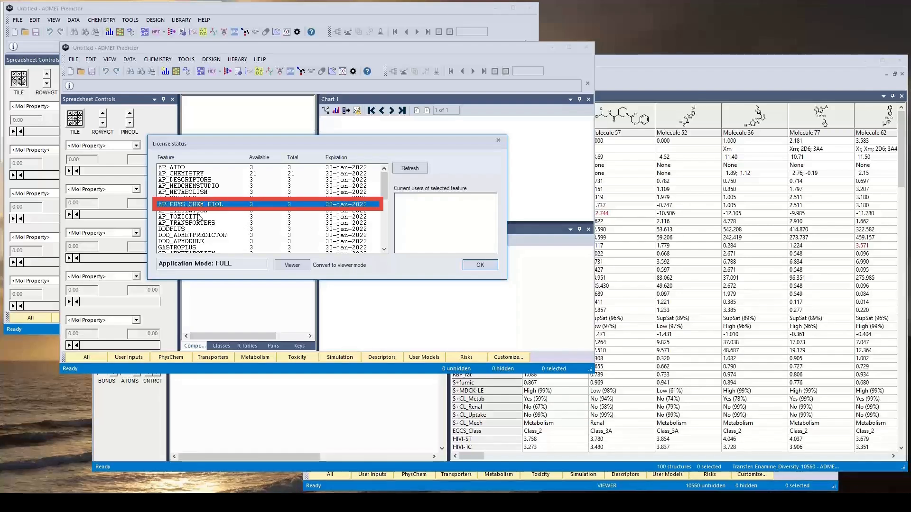
pyautogui.press('Up')
pyautogui.press('Up')
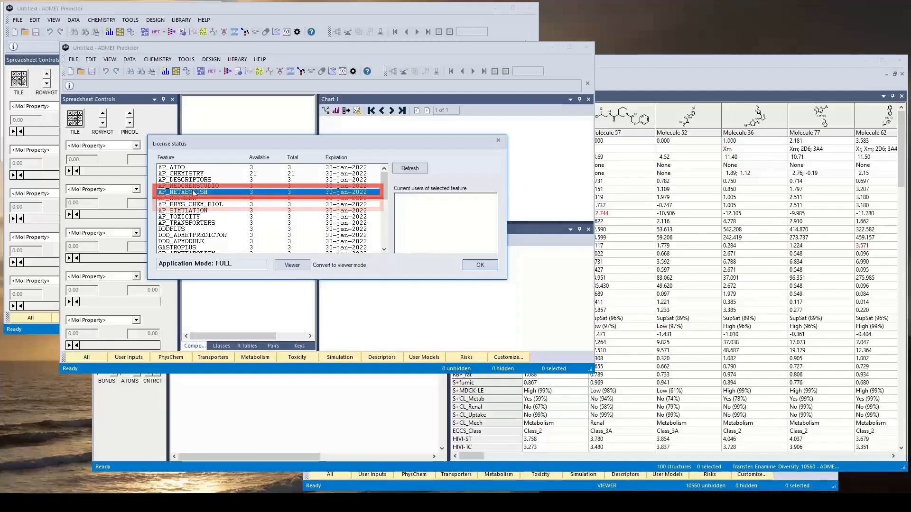
pyautogui.click(200, 211)
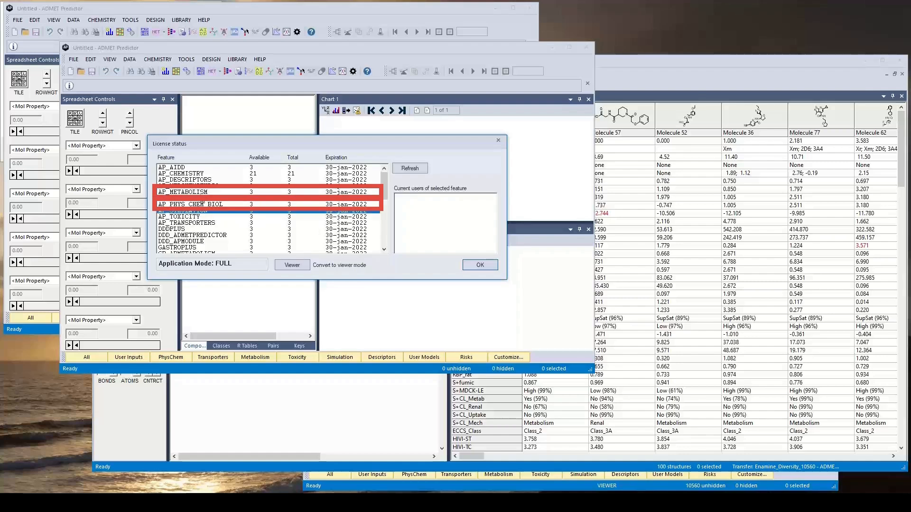
pyautogui.click(202, 193)
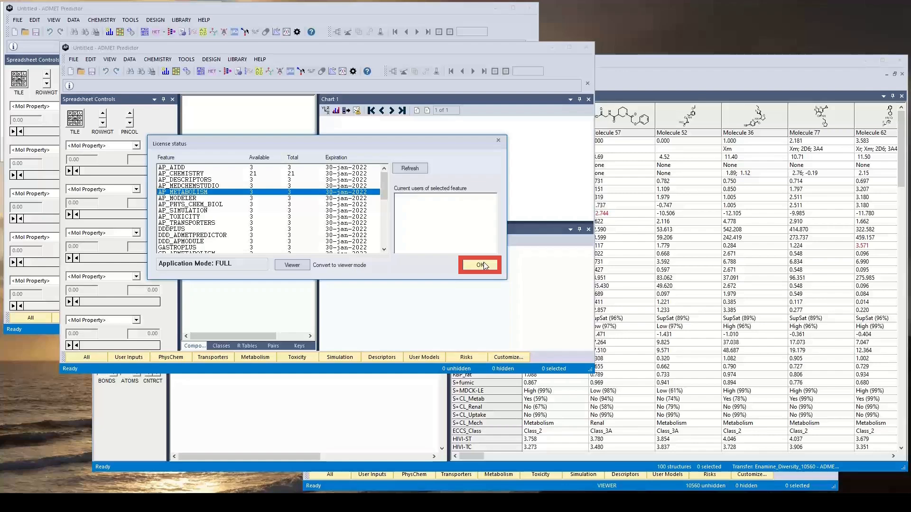
pyautogui.click(480, 265)
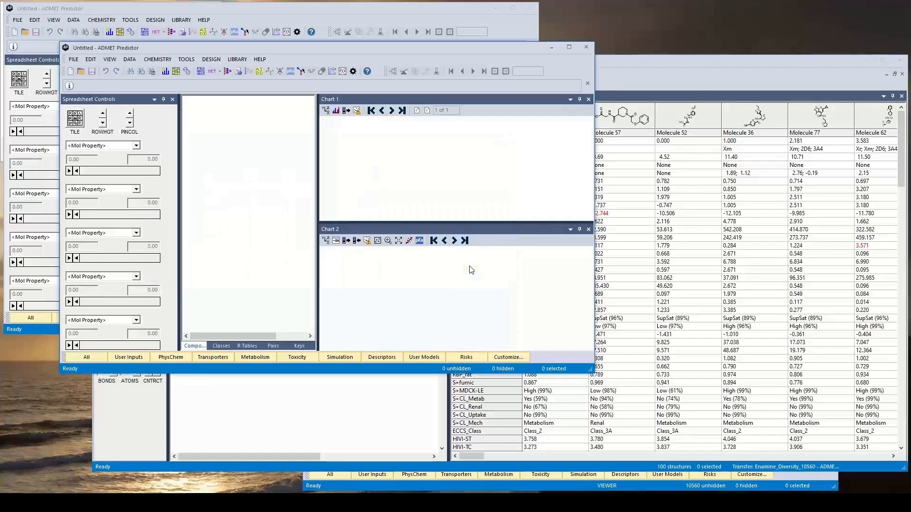
pyautogui.click(667, 279)
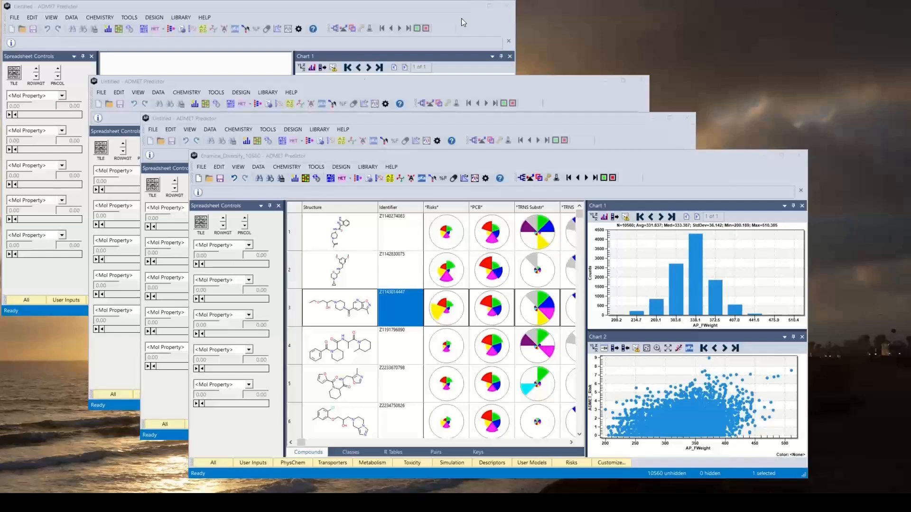
# In the full-mode Enamine_Diversity_10560 session, look over the metabolite prediction options and check the license status of AP_METABOLISM
pyautogui.click(259, 168)
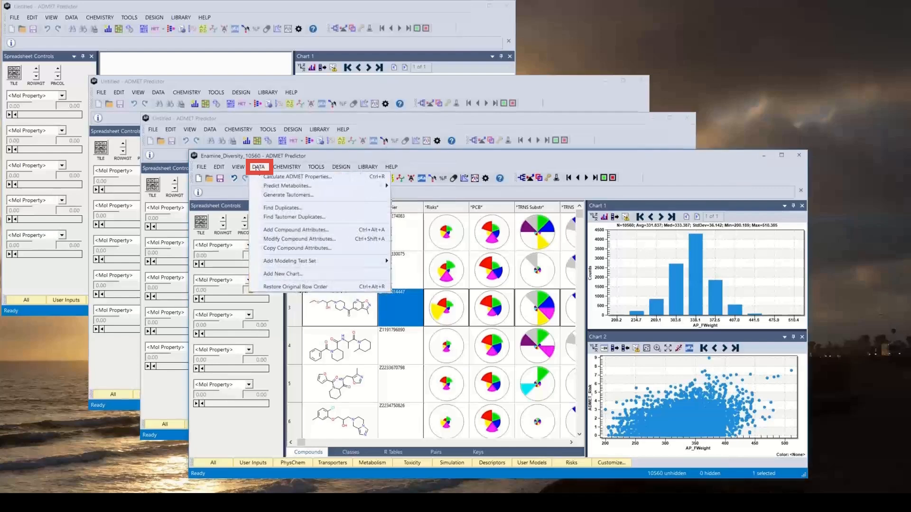
pyautogui.moveTo(273, 187)
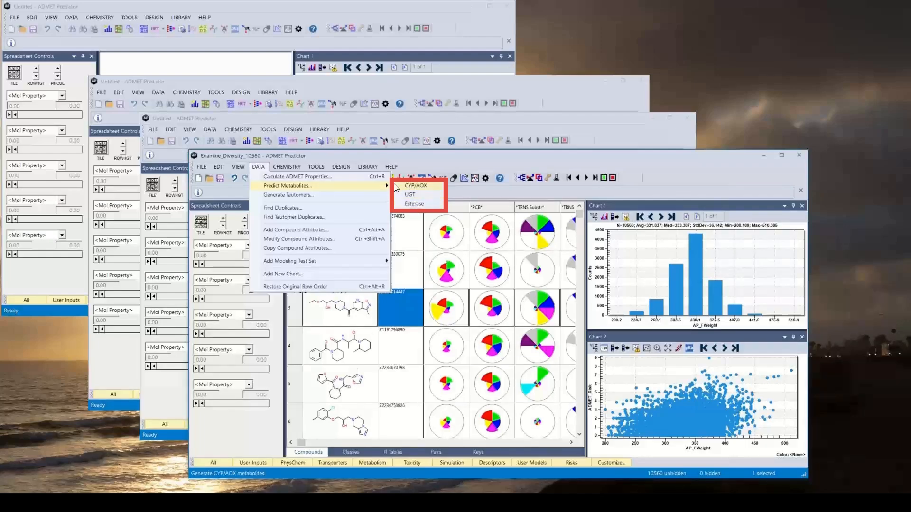
pyautogui.moveTo(391, 167)
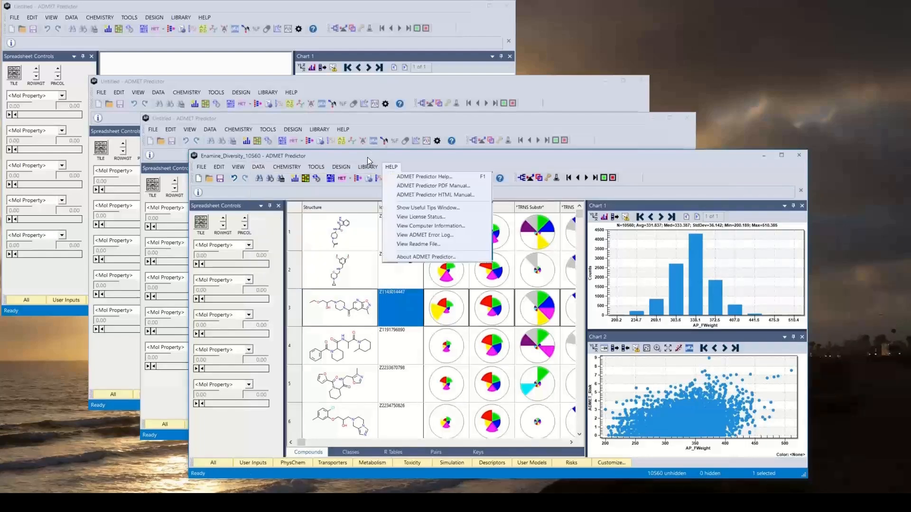
pyautogui.click(411, 218)
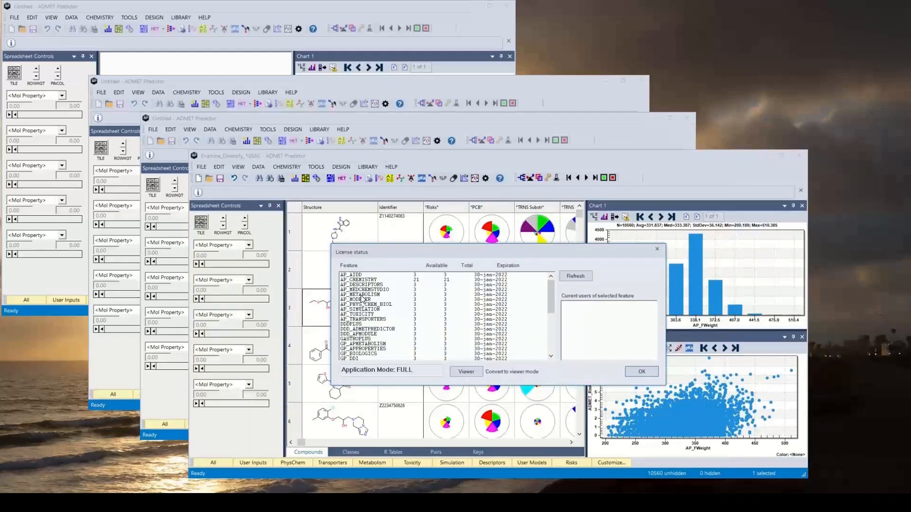
pyautogui.click(377, 294)
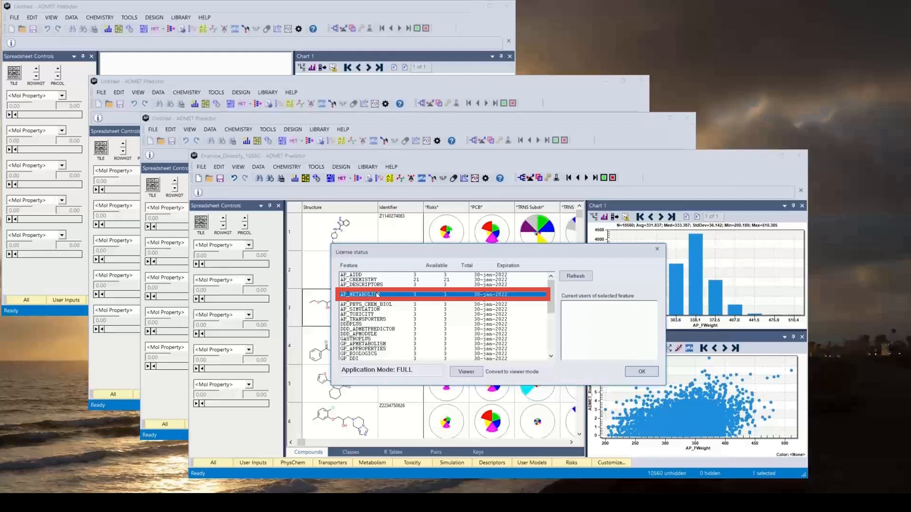
pyautogui.click(642, 373)
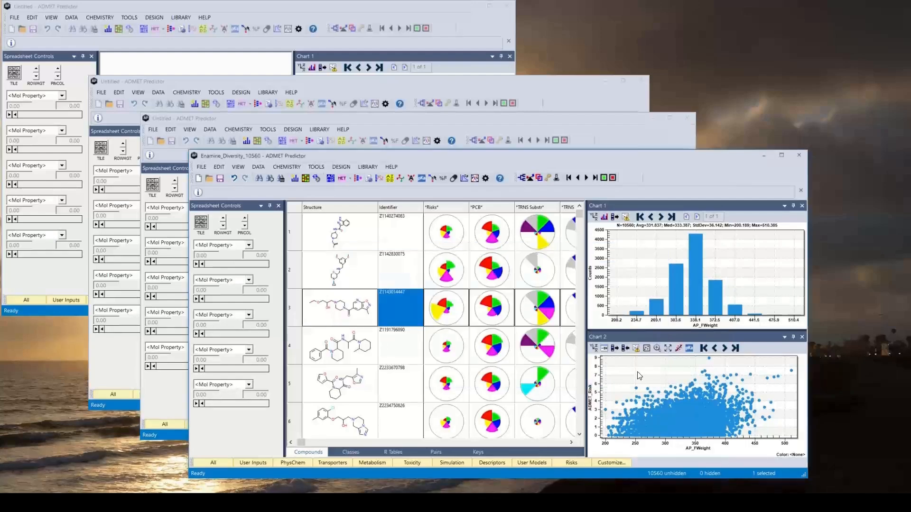
pyautogui.doubleClick(344, 310)
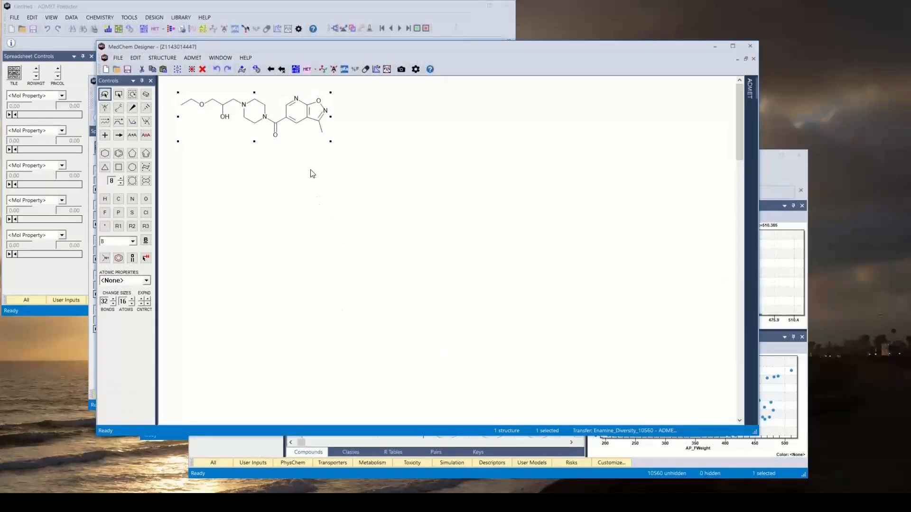
pyautogui.moveTo(253, 114); pyautogui.dragTo(429, 257)
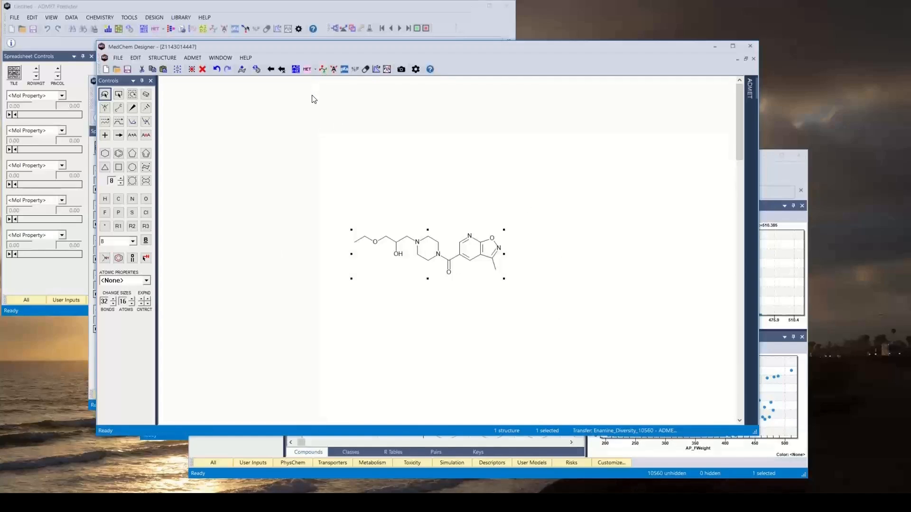
pyautogui.click(315, 71)
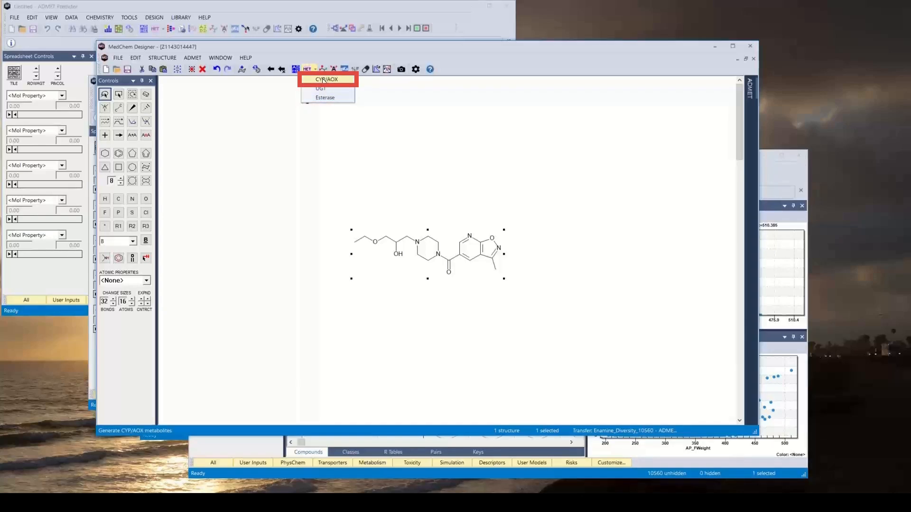
pyautogui.click(324, 80)
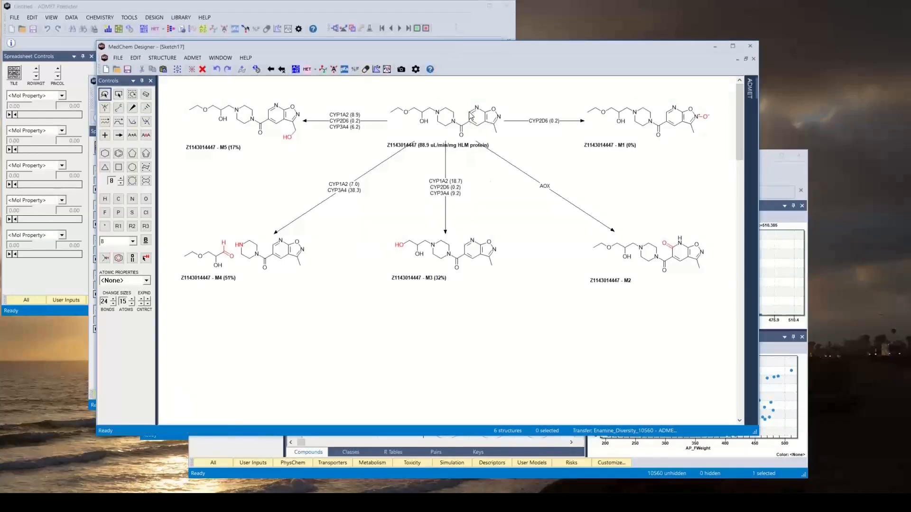
# Review the phase I and phase II enzyme selections in MedChem Designer's metabolite settings and close the settings
pyautogui.click(417, 77)
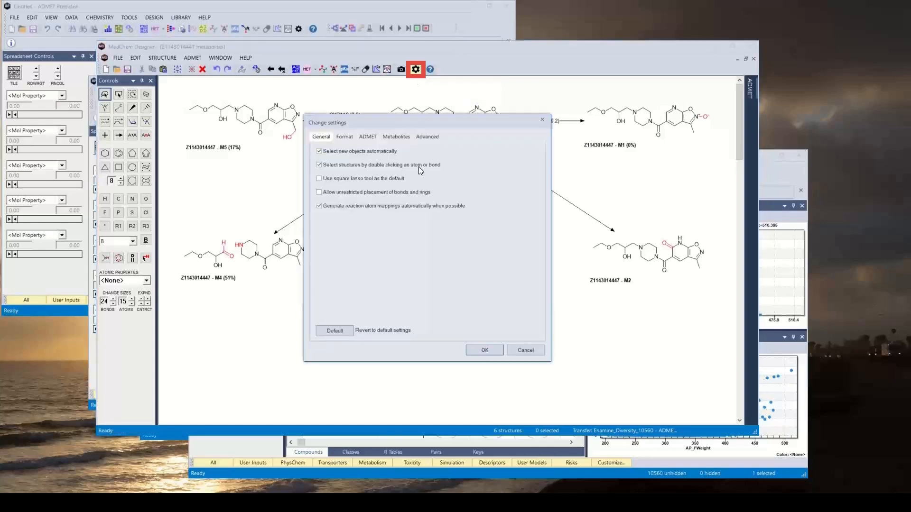
pyautogui.click(406, 137)
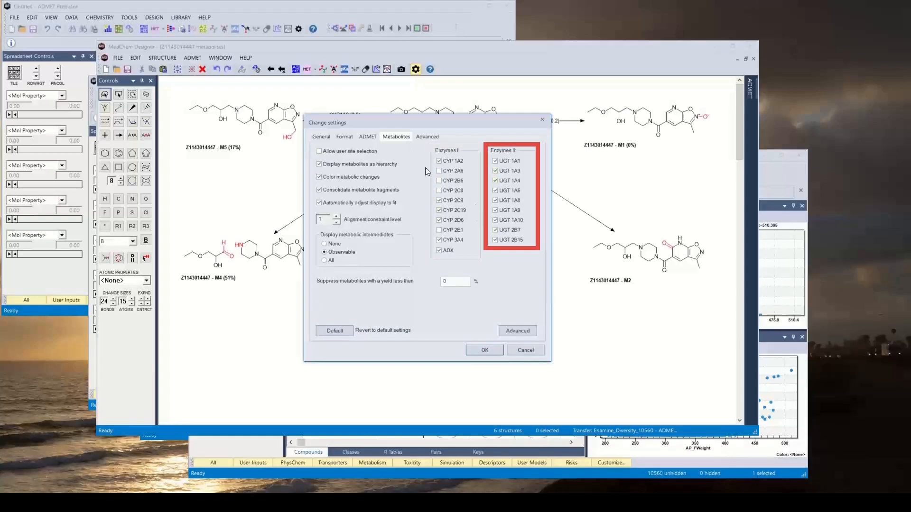
pyautogui.click(484, 350)
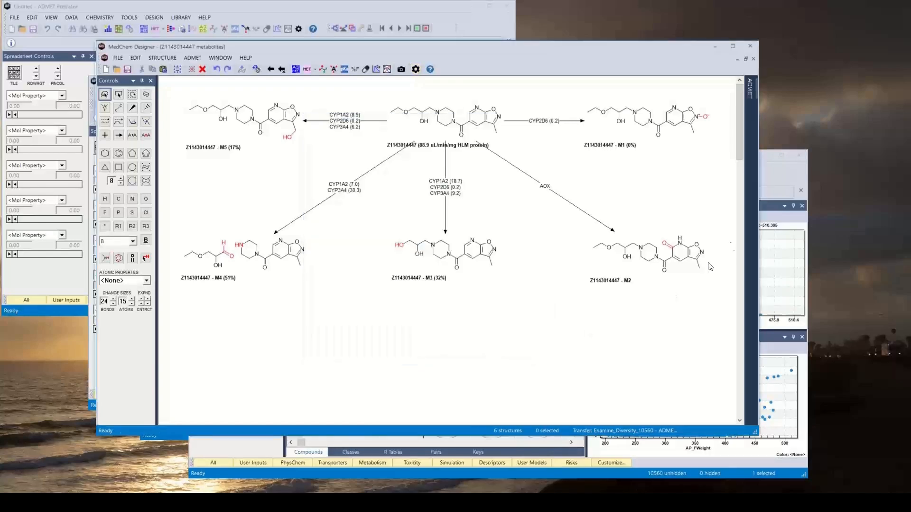
# In the Enamine_Diversity_10560 session of ADMET Predictor, check the license status of AP_METABOLISM and MD_ADMETPREDICTOR
pyautogui.click(764, 177)
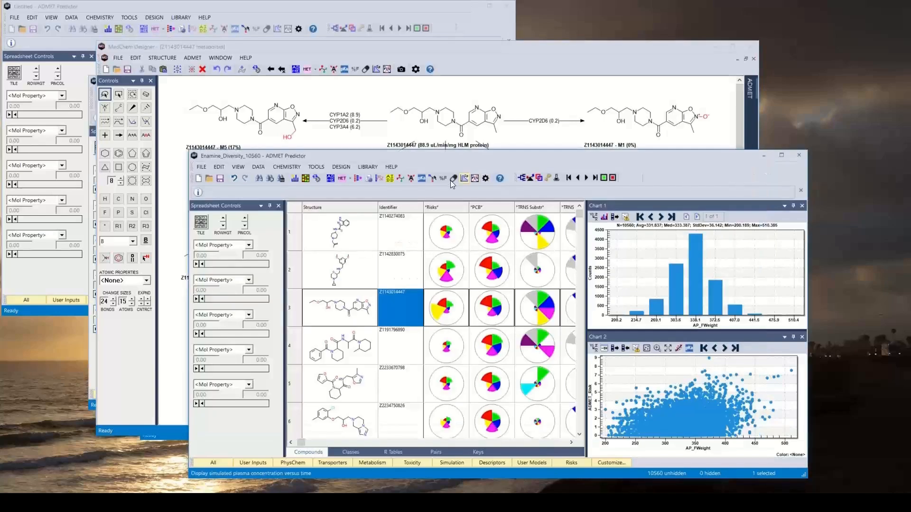
pyautogui.click(390, 167)
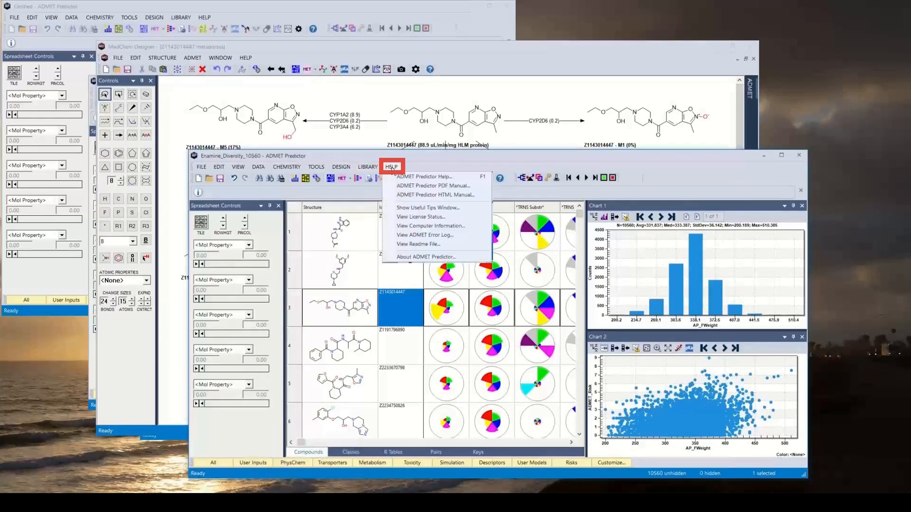
pyautogui.click(413, 217)
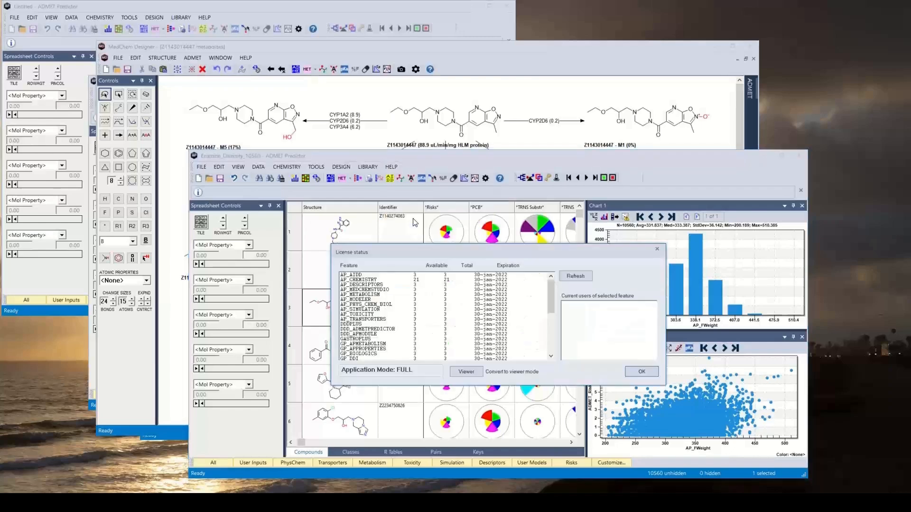
pyautogui.click(368, 295)
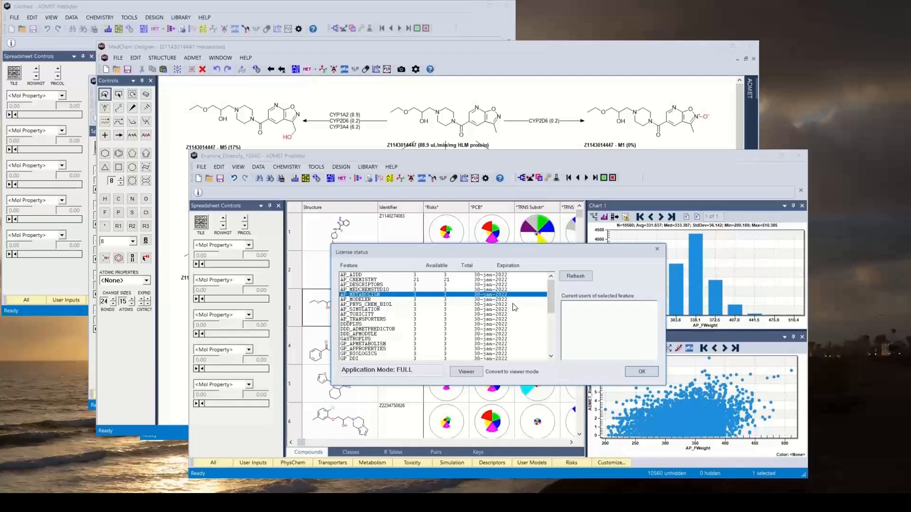
pyautogui.moveTo(550, 292); pyautogui.dragTo(544, 331)
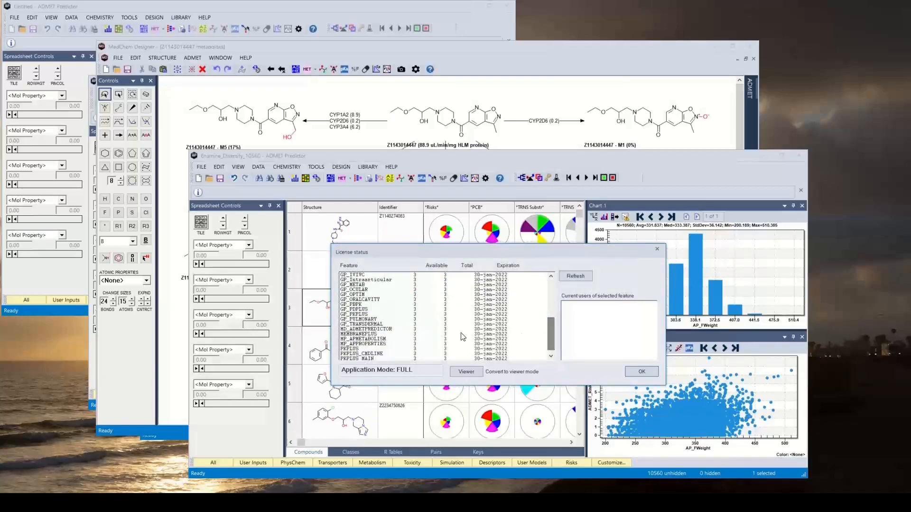
pyautogui.click(358, 330)
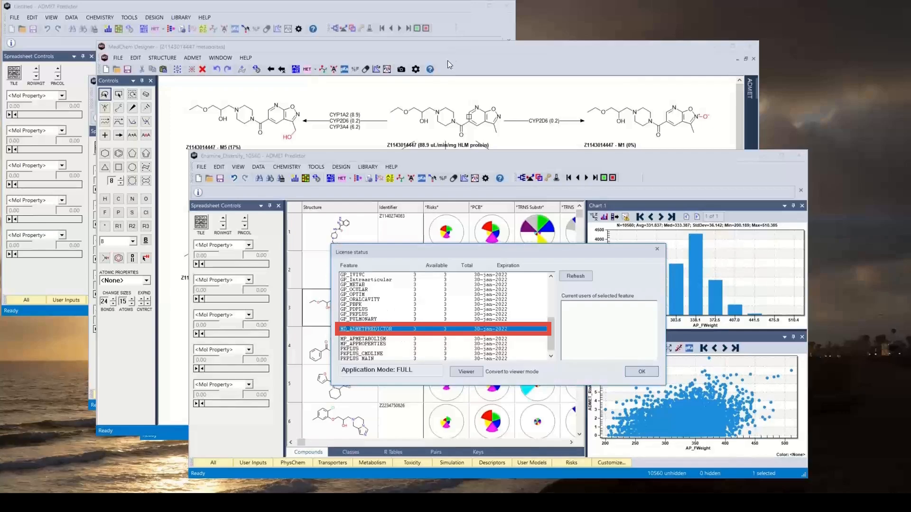
# Look back at the metabolite scheme in MedChem Designer, recheck AP_METABOLISM in the Enamine_Diversity_10560 license status and close the status window
pyautogui.click(447, 45)
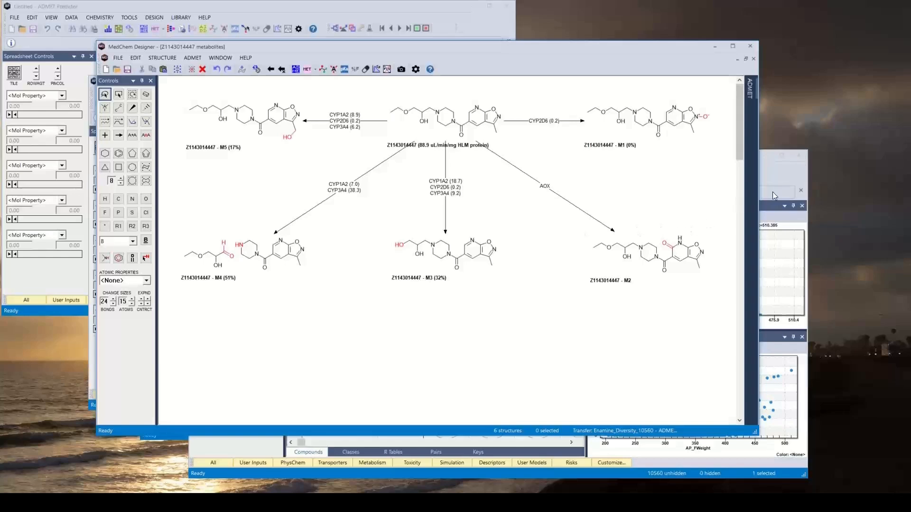
pyautogui.click(779, 178)
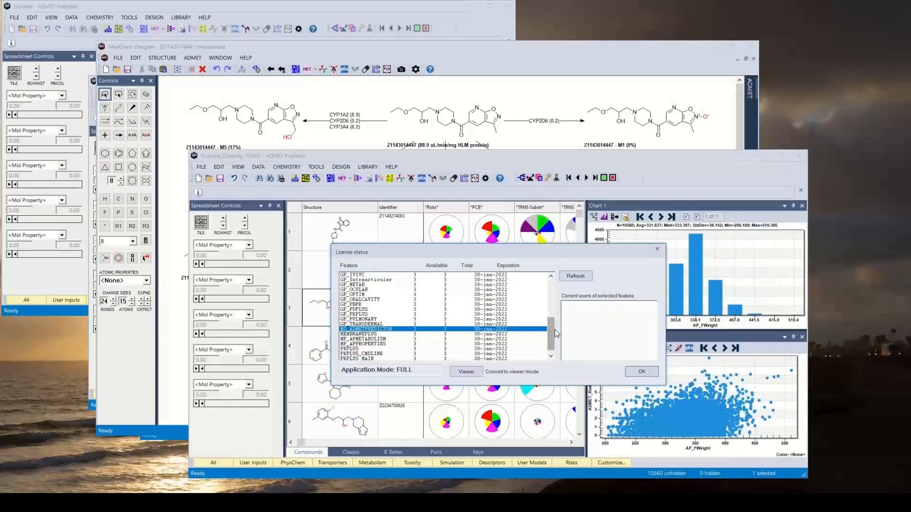
pyautogui.moveTo(550, 332); pyautogui.dragTo(557, 280)
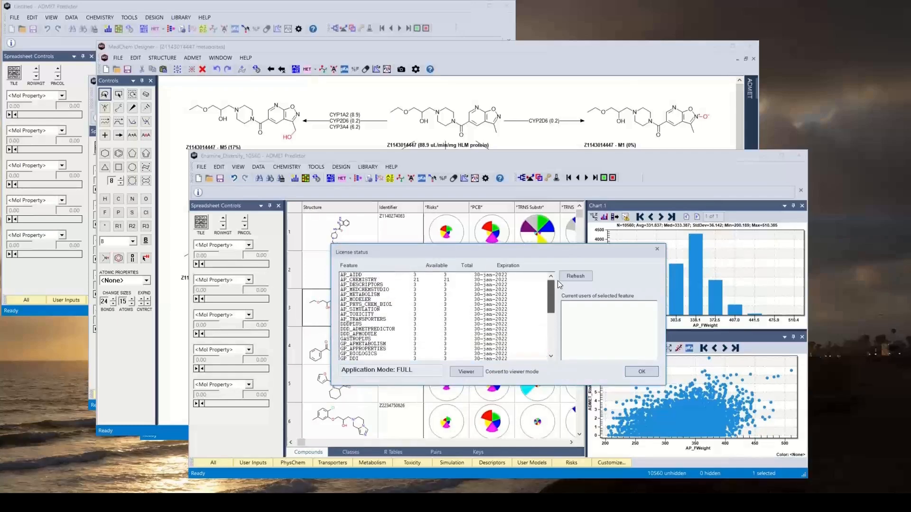
pyautogui.click(365, 294)
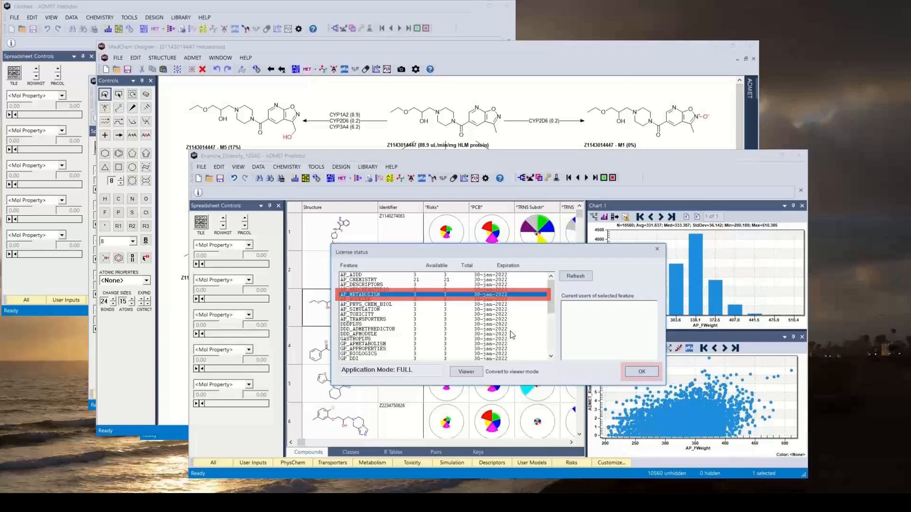
pyautogui.click(642, 372)
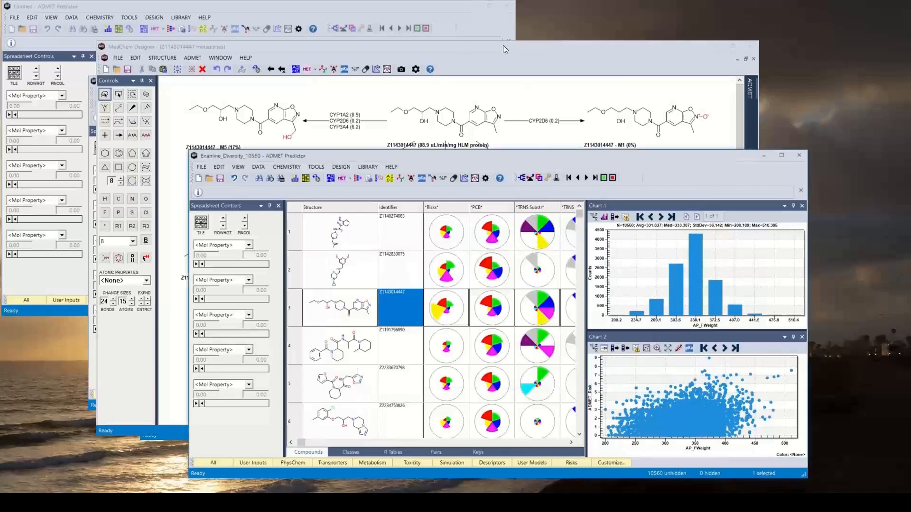
pyautogui.click(466, 46)
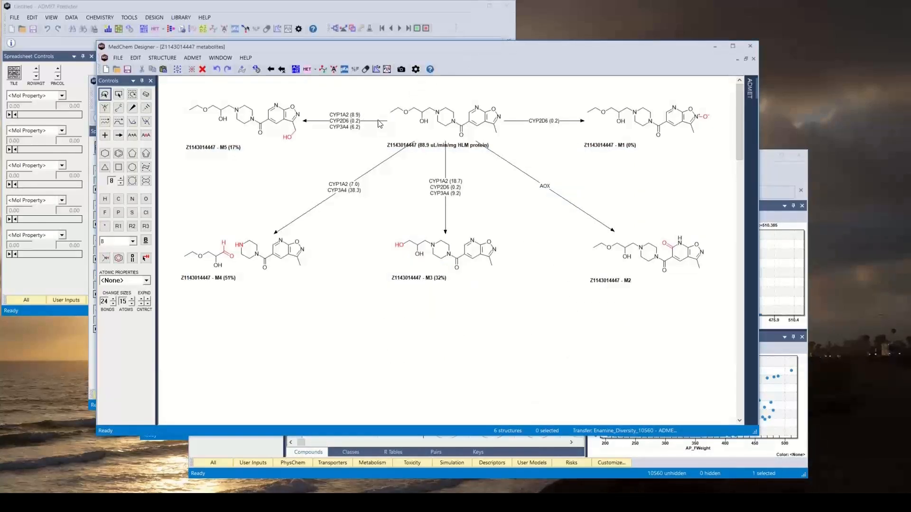
pyautogui.click(416, 70)
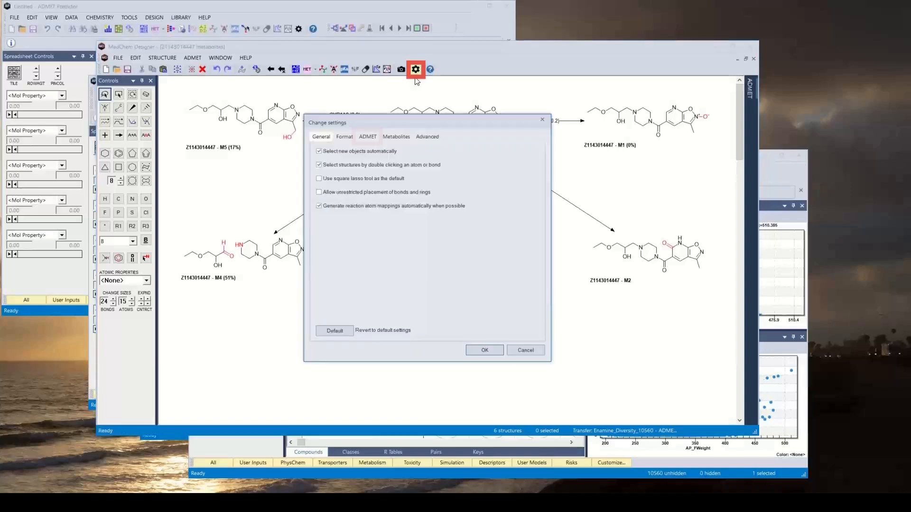
pyautogui.click(368, 137)
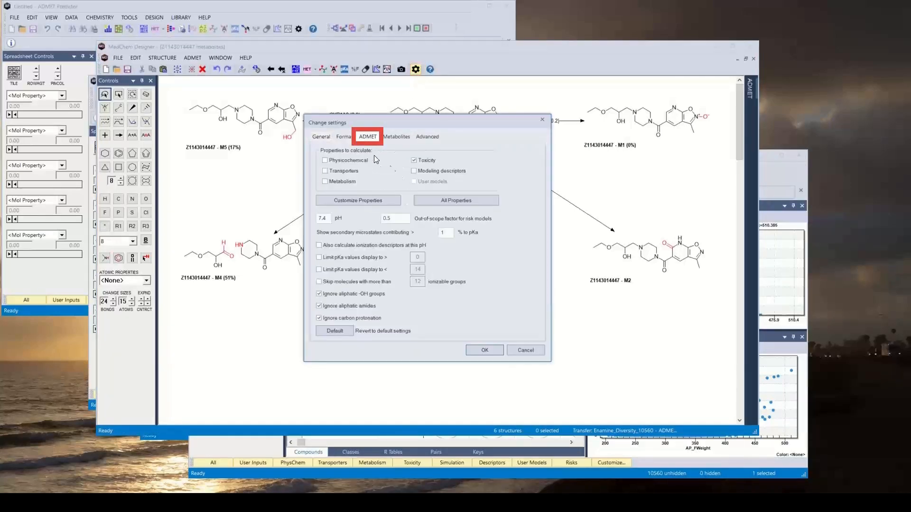
pyautogui.click(487, 351)
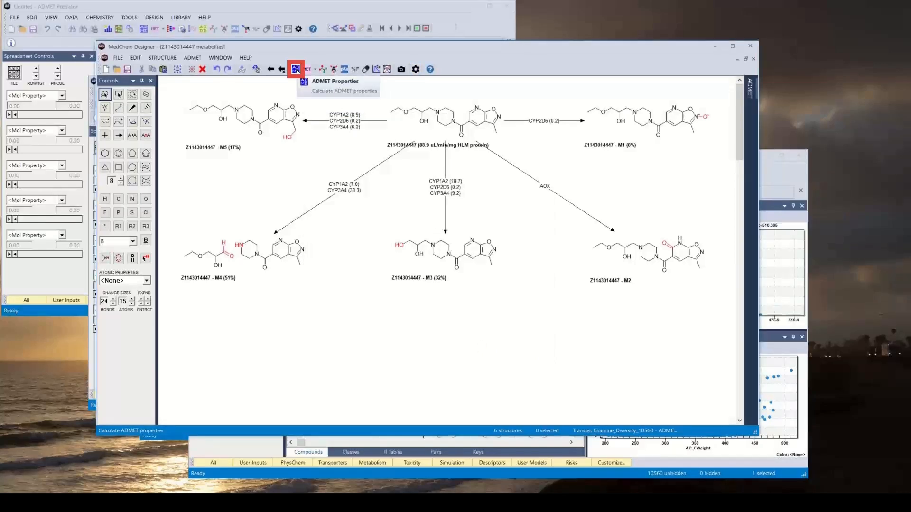
pyautogui.click(295, 70)
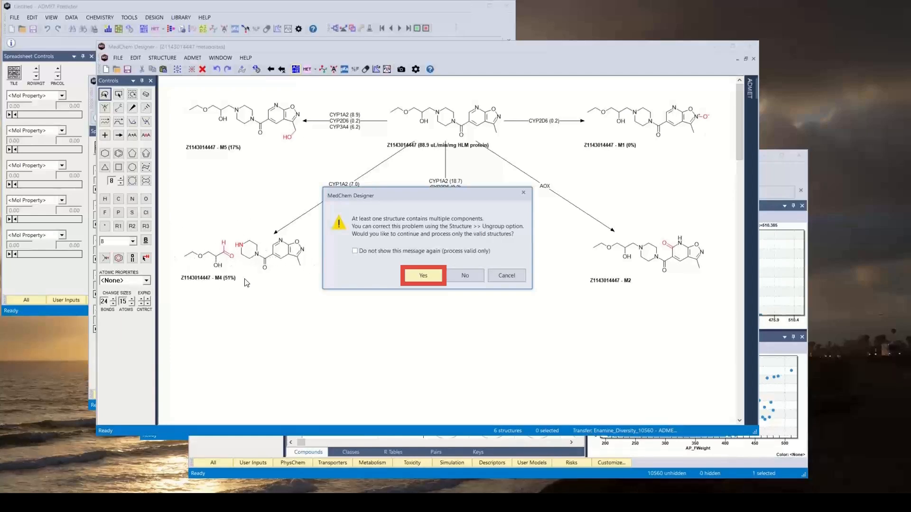
pyautogui.click(424, 277)
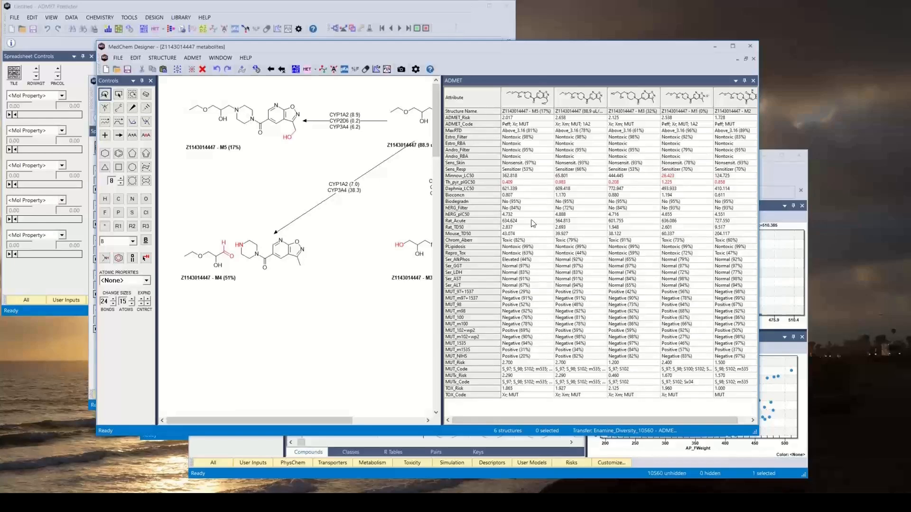
# Return to the Enamine_Diversity_10560 session of ADMET Predictor, check the license status of MD_ADMETPREDICTOR and AP_TOXICITY, and close the status window
pyautogui.click(779, 172)
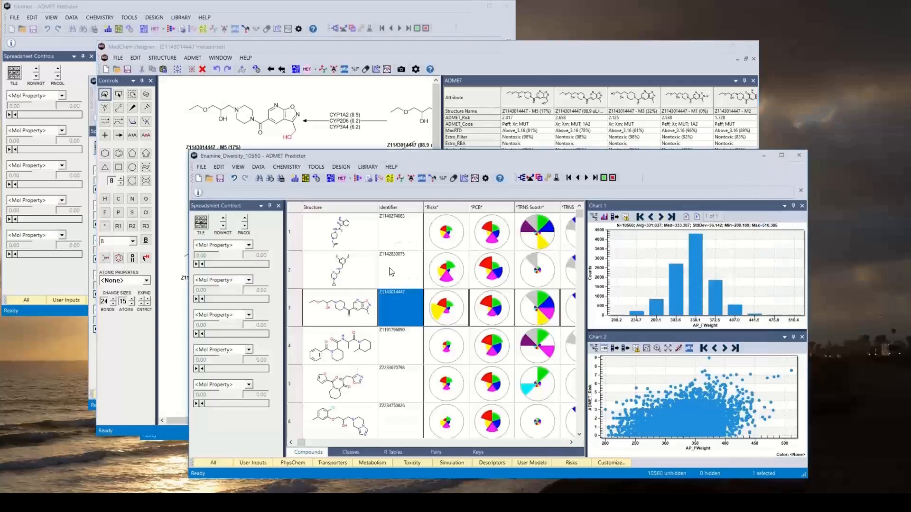
pyautogui.click(392, 168)
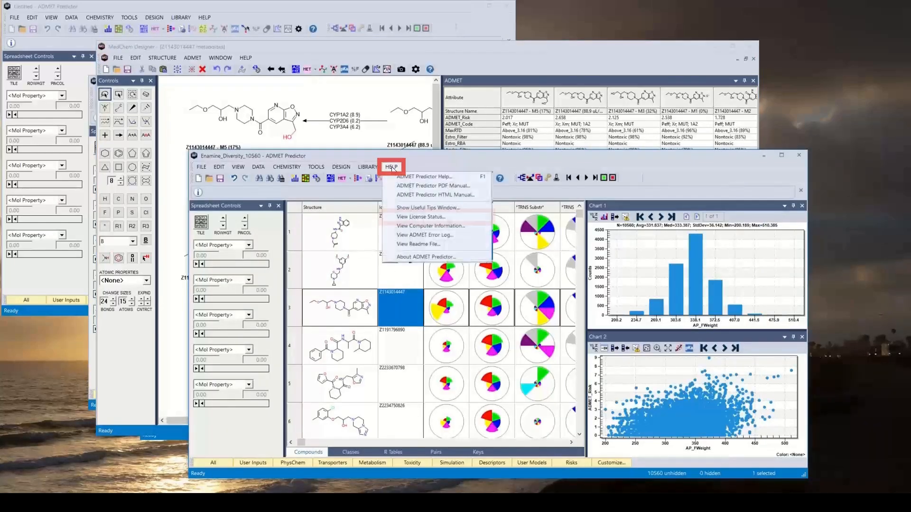
pyautogui.click(415, 217)
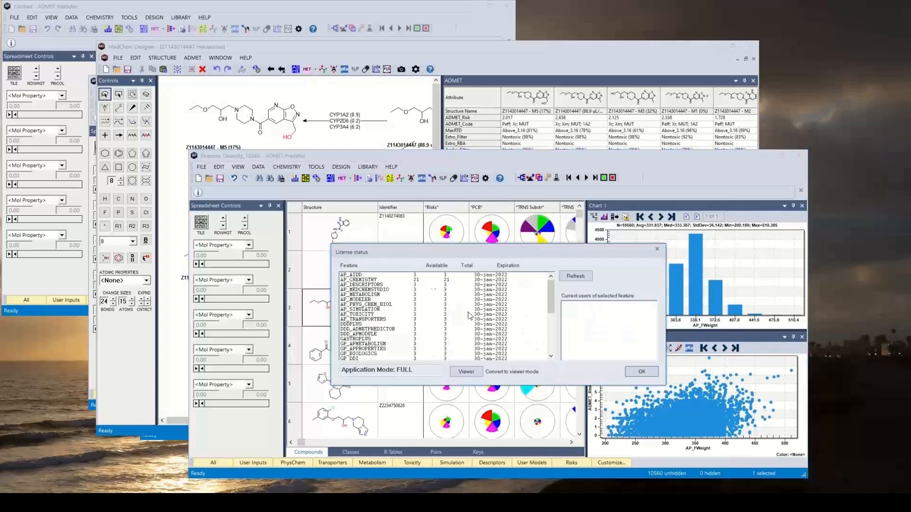
pyautogui.moveTo(550, 298); pyautogui.dragTo(551, 338)
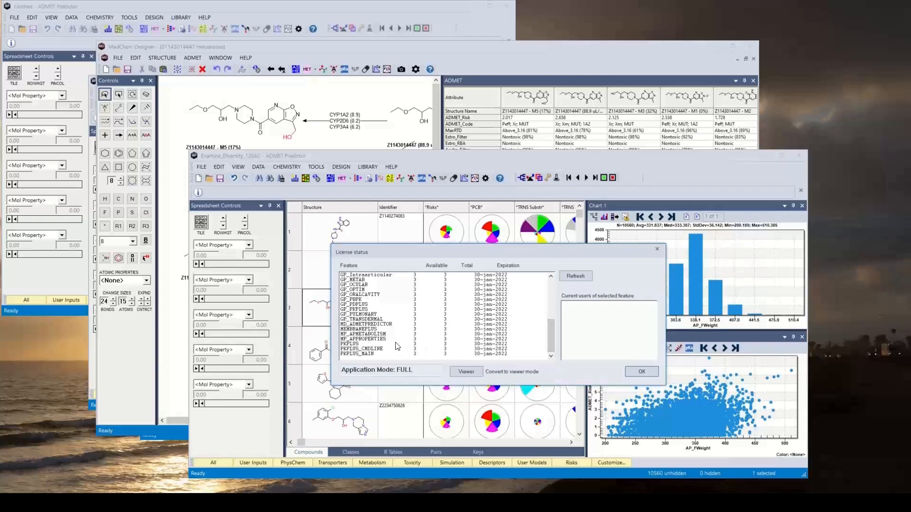
pyautogui.click(365, 325)
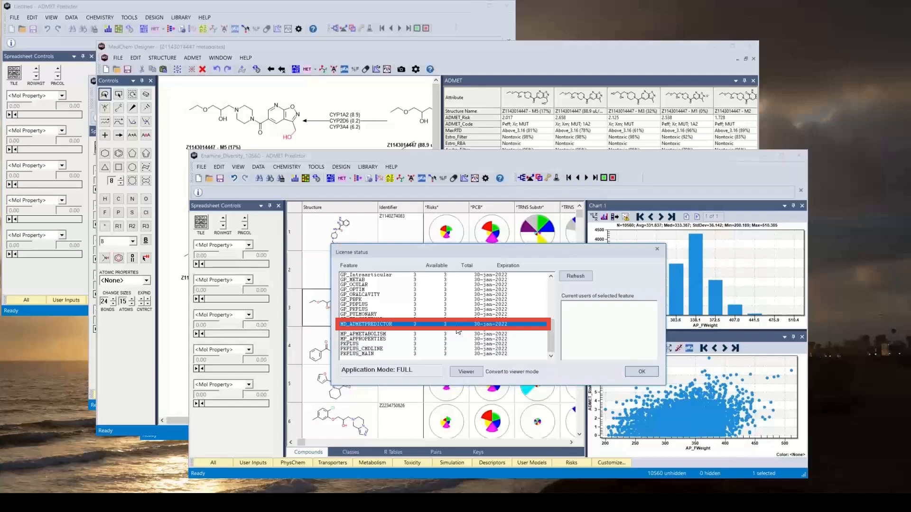
pyautogui.scroll(7, 458, 332)
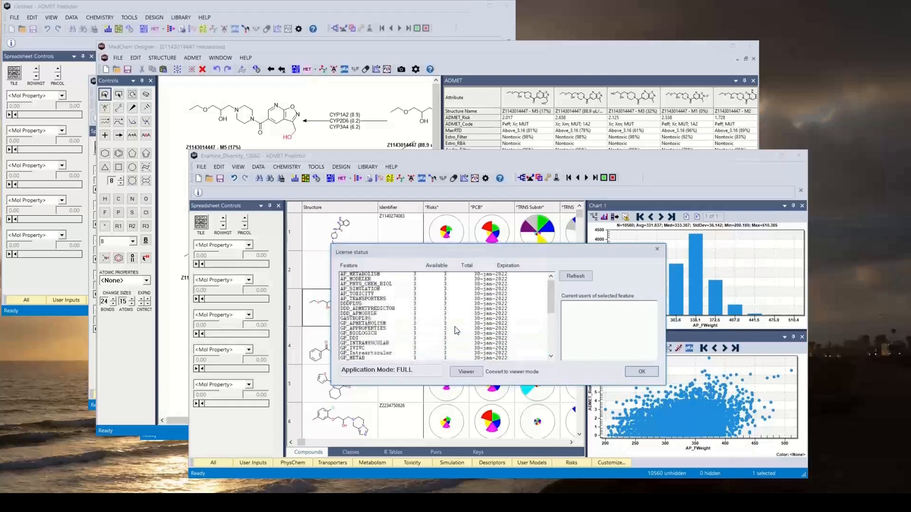
pyautogui.click(369, 315)
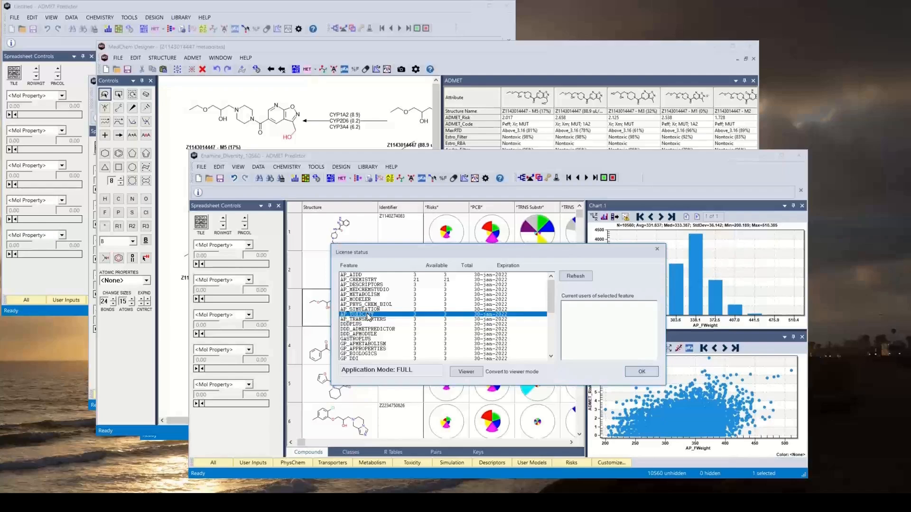
pyautogui.click(645, 372)
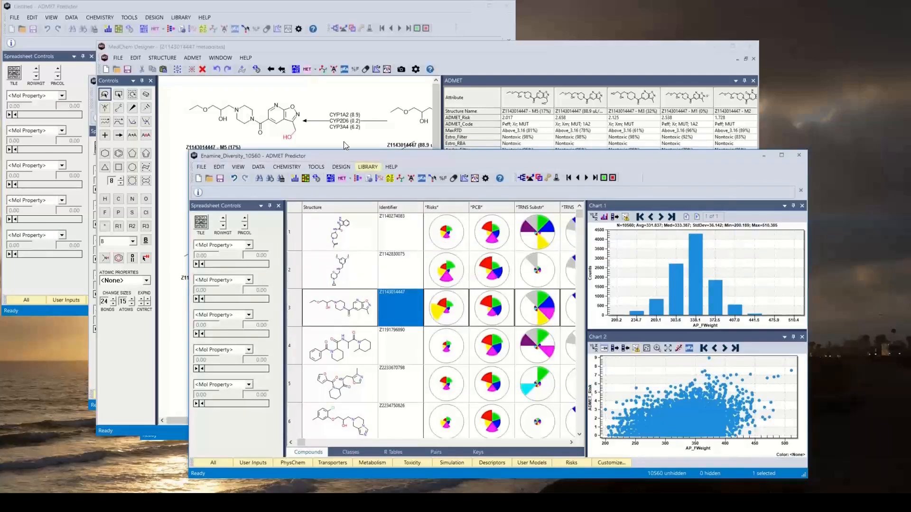